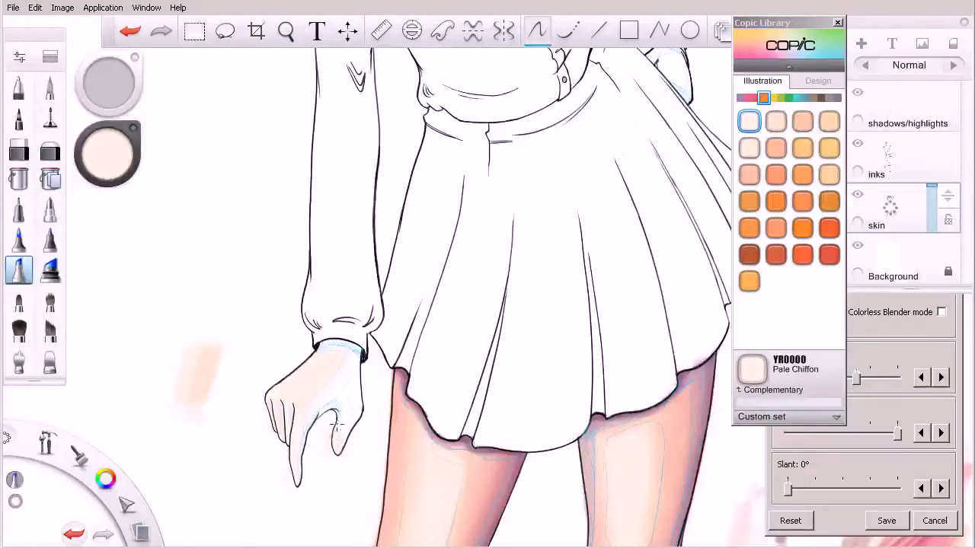
# Shade the hand with YR000 Silk on the skin layer, reducing the marker's size.
pyautogui.click(776, 121)
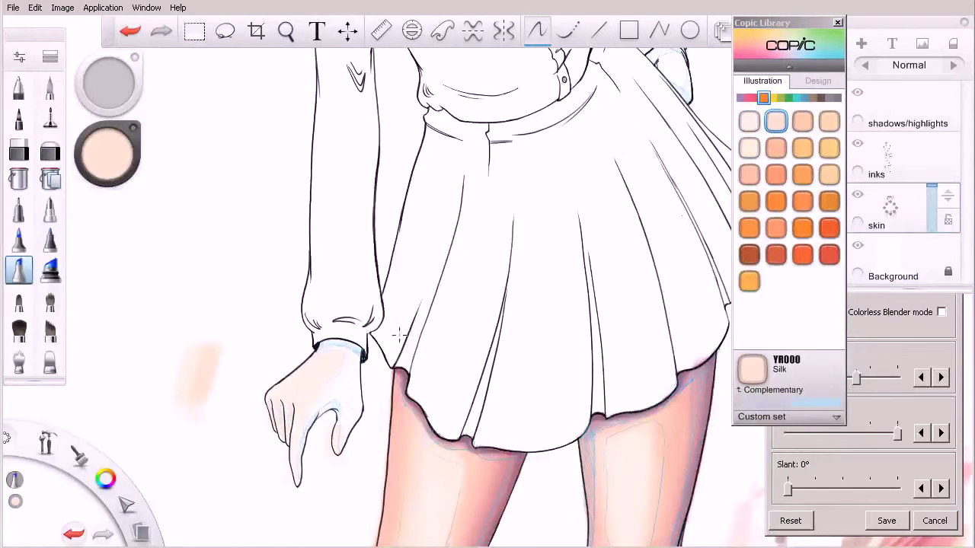
pyautogui.moveTo(346, 370)
pyautogui.mouseDown()
pyautogui.moveTo(335, 379)
pyautogui.moveTo(349, 363)
pyautogui.mouseUp()
pyautogui.press('[')
pyautogui.press('[')
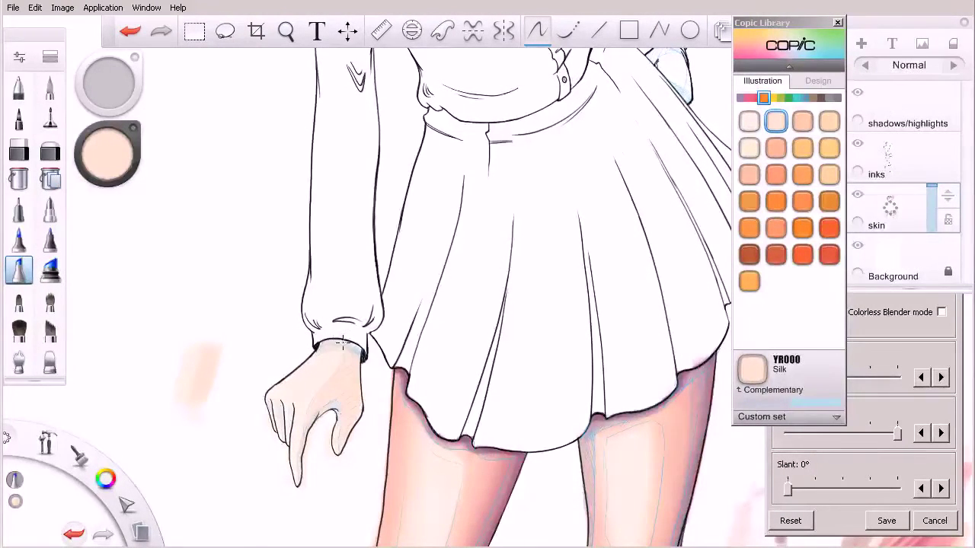
# Test R21 Sardonyx from the red colour family, undo that stroke, and lay down an R02 Flesh swatch beside the hand.
pyautogui.click(756, 98)
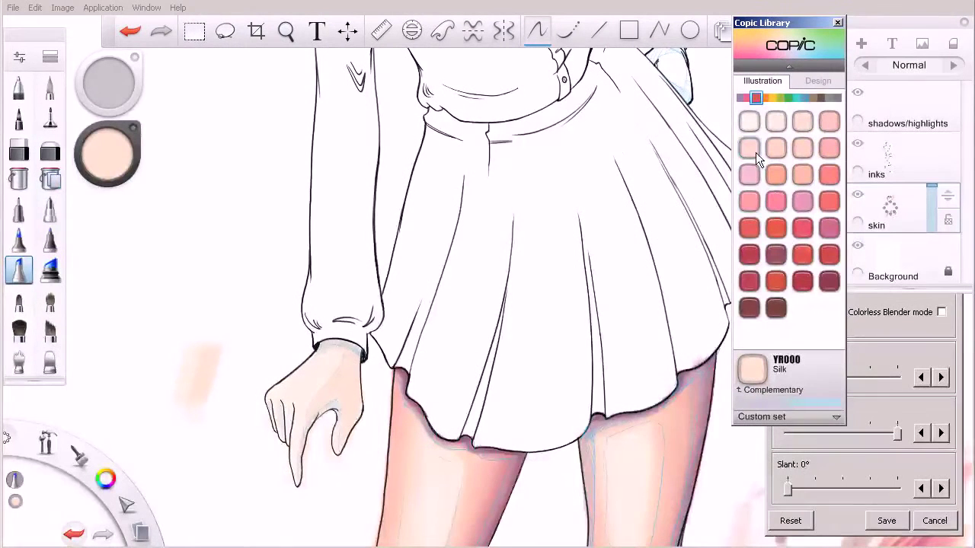
pyautogui.click(749, 99)
pyautogui.moveTo(749, 99); pyautogui.dragTo(755, 98)
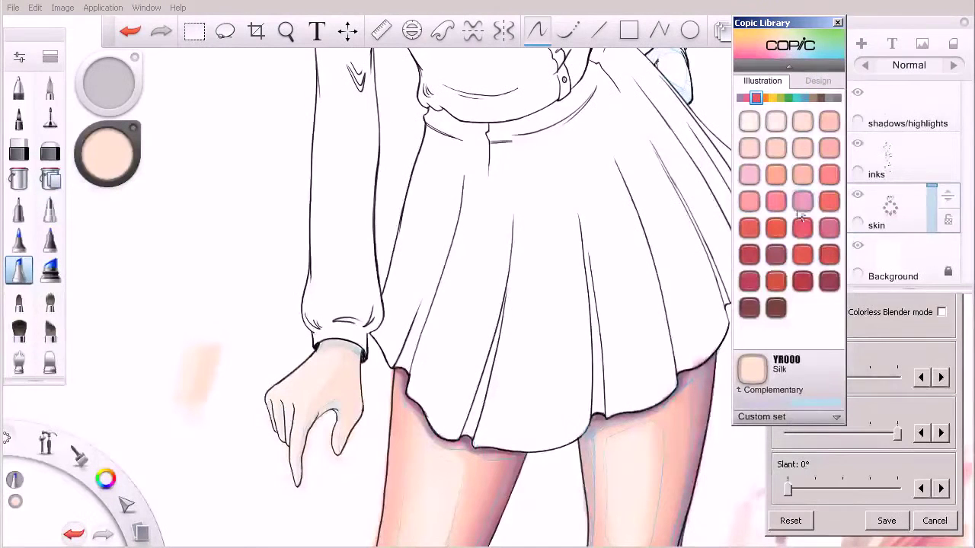
pyautogui.click(829, 148)
pyautogui.moveTo(211, 366); pyautogui.dragTo(202, 420)
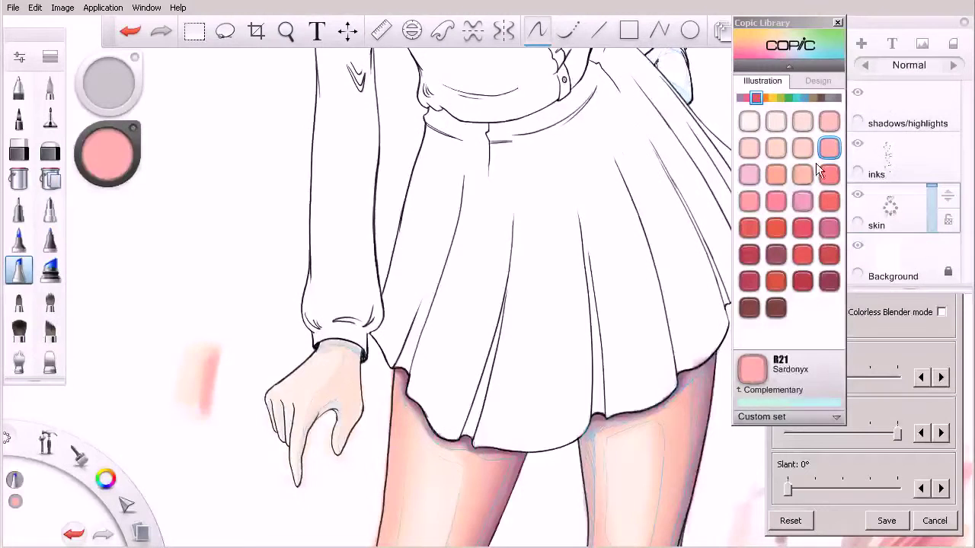
pyautogui.click(776, 175)
pyautogui.hotkey('ctrl', 'z')
pyautogui.moveTo(200, 414)
pyautogui.mouseDown()
pyautogui.moveTo(210, 381)
pyautogui.moveTo(226, 434)
pyautogui.mouseUp()
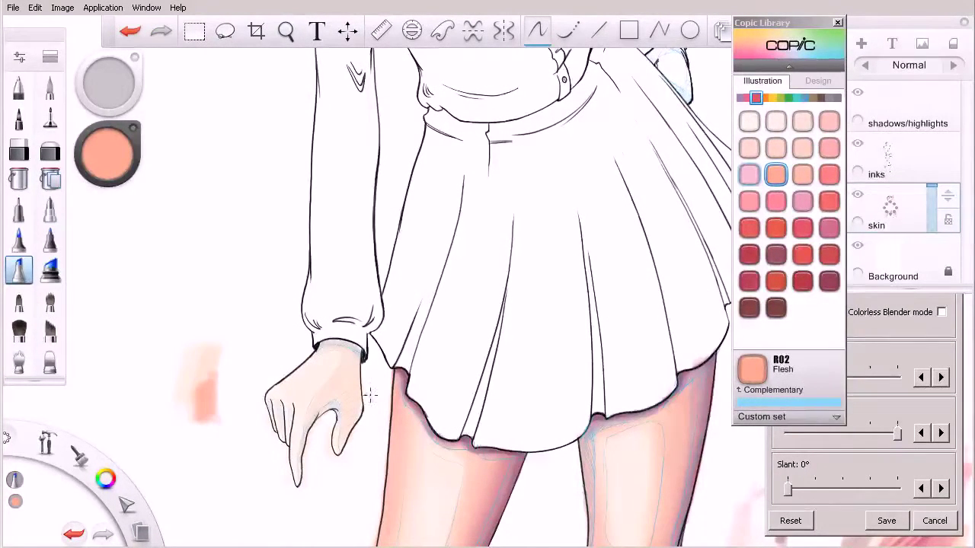
# Shade the thumb side of the hand and the wrist with R02 Flesh, softening the colour in Colorless Blender mode.
pyautogui.moveTo(349, 401)
pyautogui.mouseDown()
pyautogui.moveTo(350, 349)
pyautogui.moveTo(329, 400)
pyautogui.moveTo(348, 393)
pyautogui.moveTo(345, 439)
pyautogui.moveTo(376, 384)
pyautogui.moveTo(368, 360)
pyautogui.moveTo(343, 440)
pyautogui.moveTo(356, 355)
pyautogui.mouseUp()
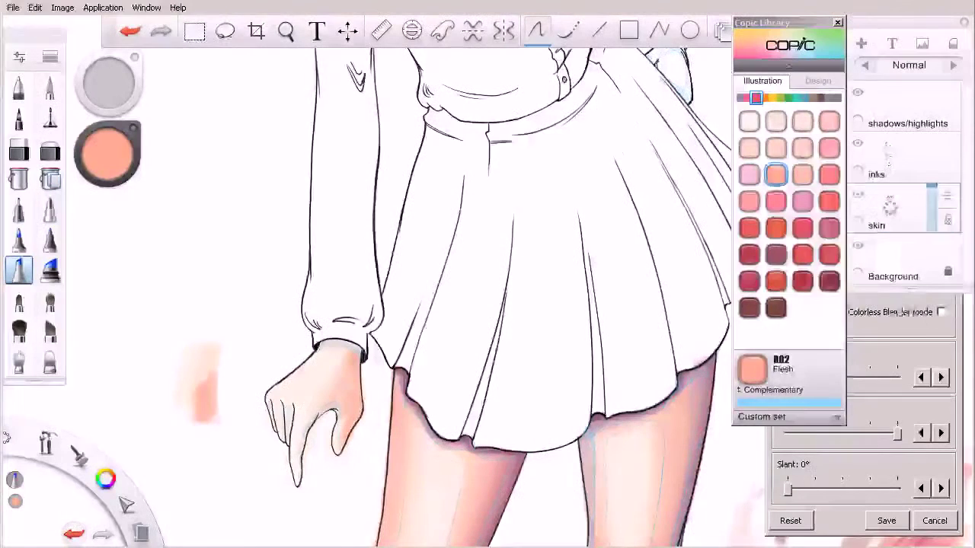
pyautogui.hotkey('ctrl', 'b')
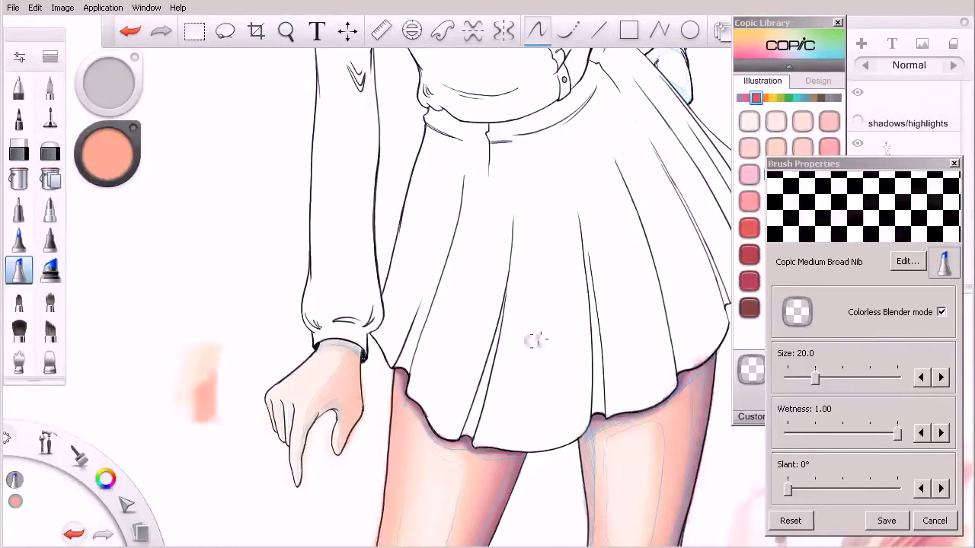
pyautogui.click(899, 314)
pyautogui.moveTo(322, 345); pyautogui.dragTo(356, 353)
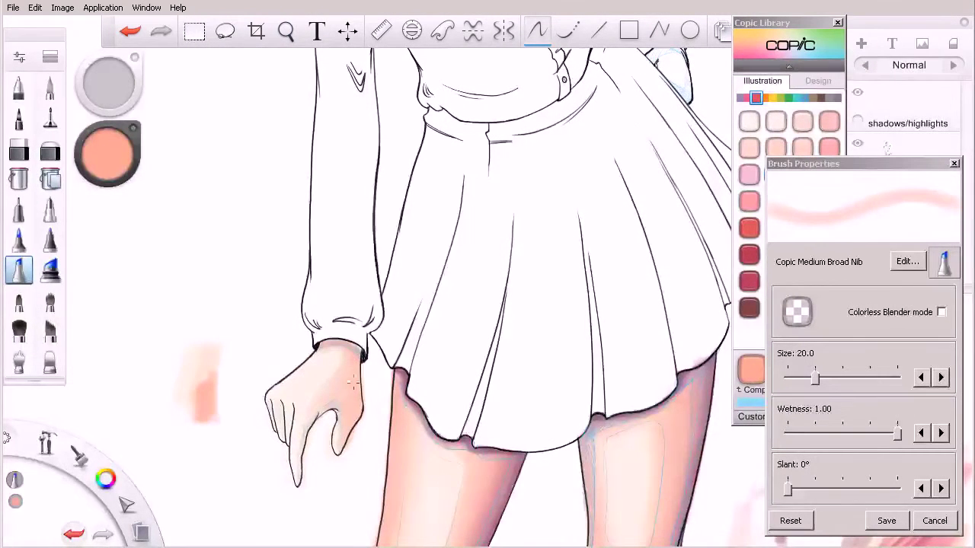
# Shade between the fingers with R02 Flesh using the Copic Super Brush Nib, moving the Brush Properties window clear of the colour swatches.
pyautogui.press('space')
pyautogui.moveTo(290, 401); pyautogui.dragTo(352, 411)
pyautogui.scroll(-2, 46, 182)
pyautogui.click(19, 148)
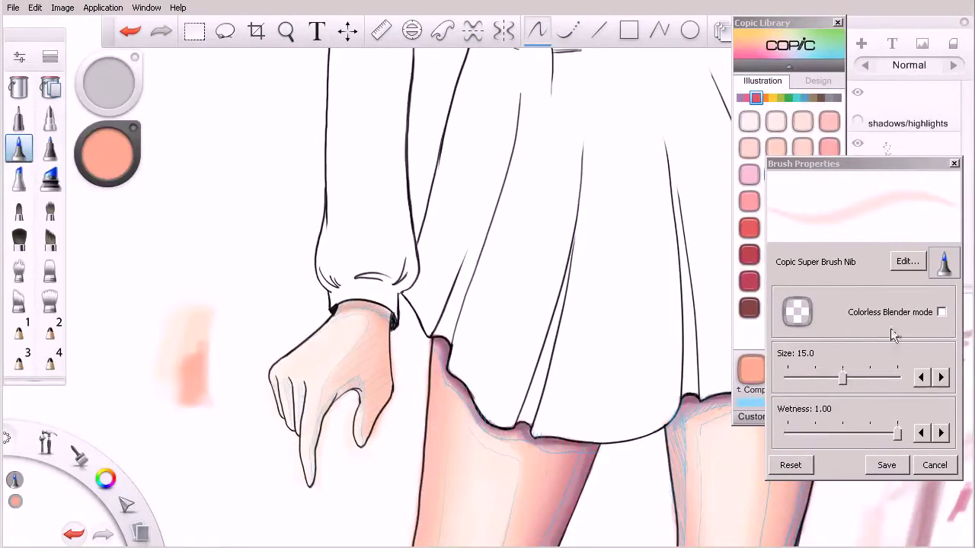
pyautogui.moveTo(856, 166); pyautogui.dragTo(845, 220)
pyautogui.moveTo(301, 385); pyautogui.dragTo(300, 387)
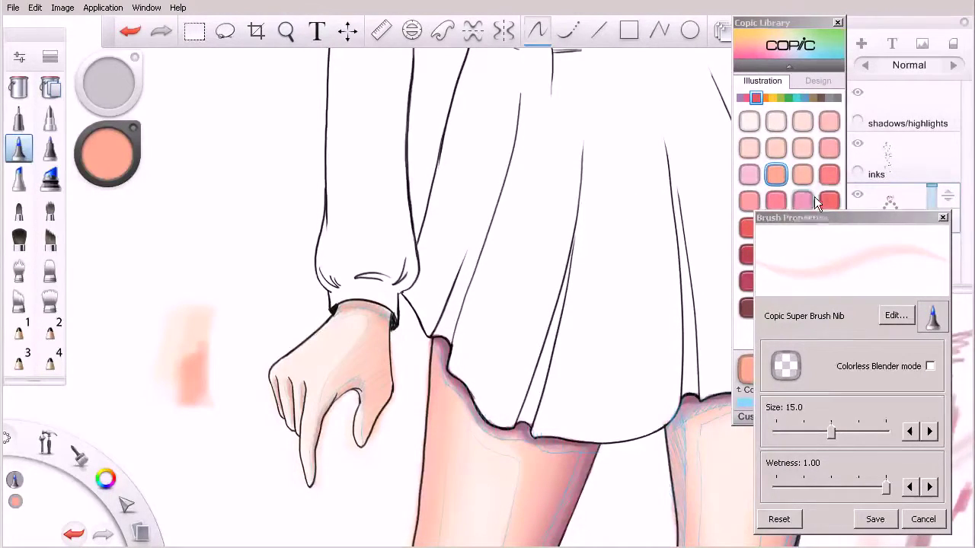
# Deepen the shadows at the thumb crease and under the cuff with R22 Light Prawn, toggling Colorless Blender mode to blend.
pyautogui.click(827, 176)
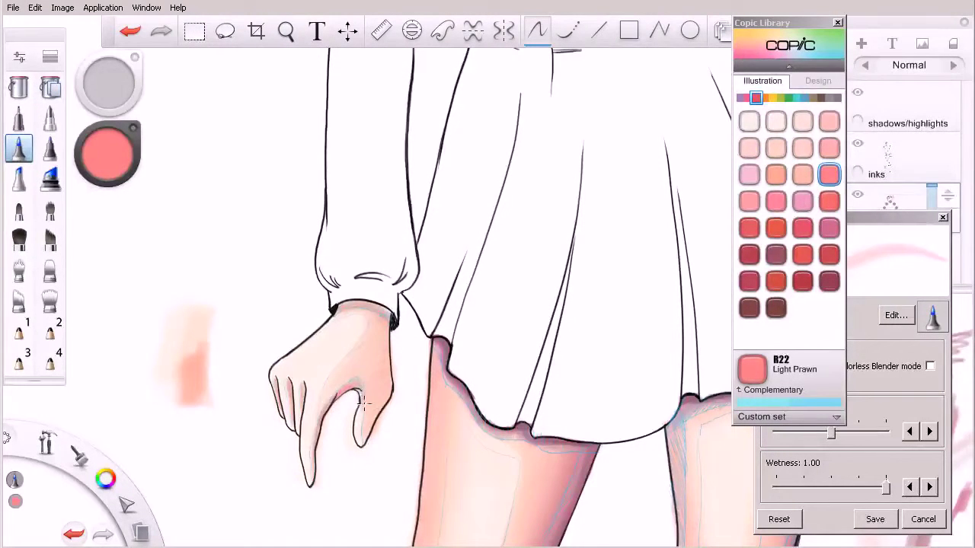
pyautogui.moveTo(377, 306); pyautogui.dragTo(390, 312)
pyautogui.click(877, 374)
pyautogui.click(880, 370)
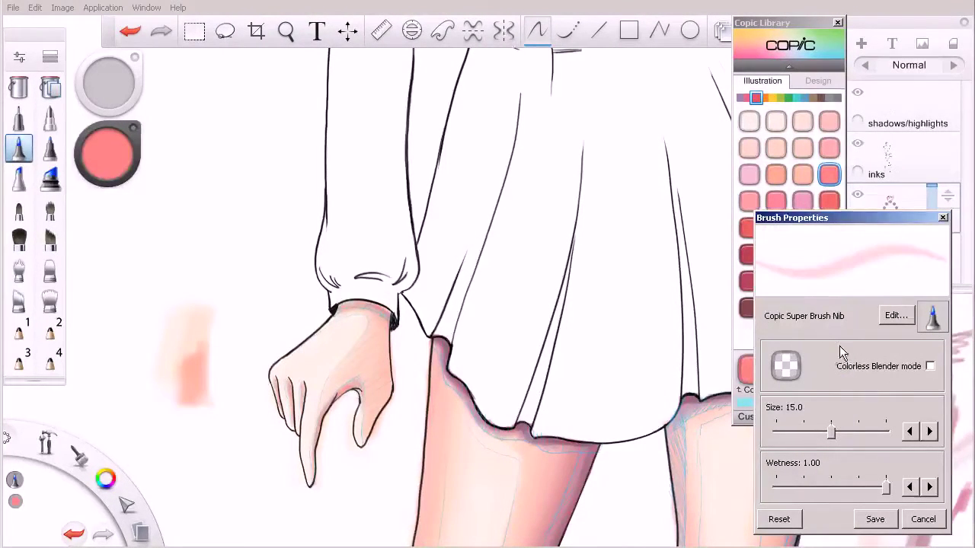
pyautogui.click(357, 313)
pyautogui.moveTo(360, 305)
pyautogui.mouseDown()
pyautogui.moveTo(336, 309)
pyautogui.moveTo(375, 307)
pyautogui.moveTo(387, 316)
pyautogui.moveTo(358, 308)
pyautogui.moveTo(373, 306)
pyautogui.moveTo(390, 317)
pyautogui.moveTo(361, 308)
pyautogui.moveTo(381, 326)
pyautogui.mouseUp()
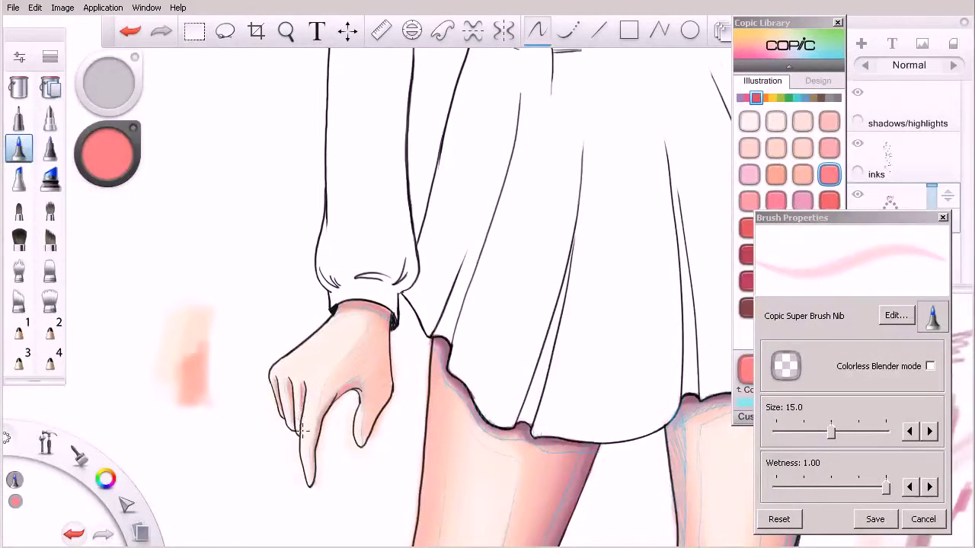
# Shade the fingers and back of the hand with R11 using the Copic Medium Broad Nib, after undoing an R12 Light Tea Rose stroke.
pyautogui.click(23, 177)
pyautogui.click(801, 176)
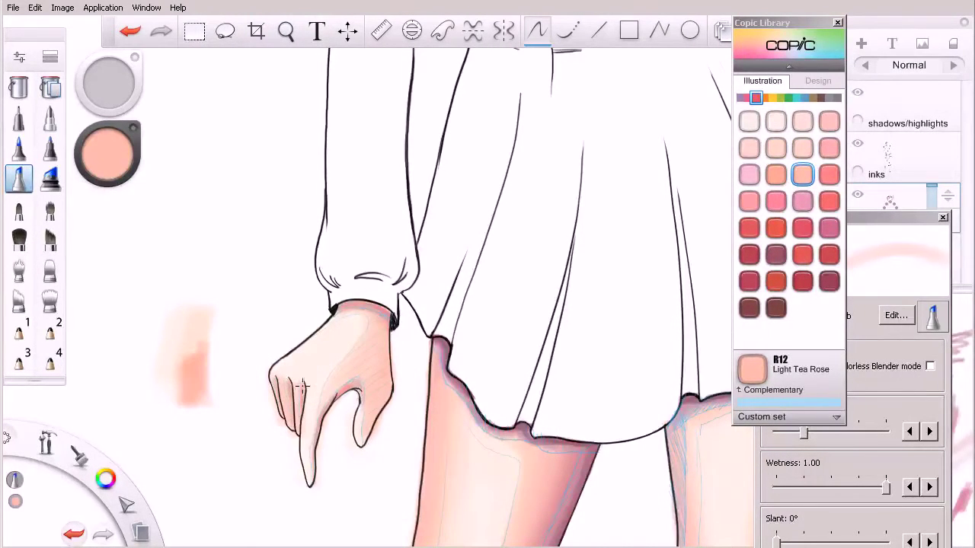
pyautogui.hotkey('ctrl', 'z')
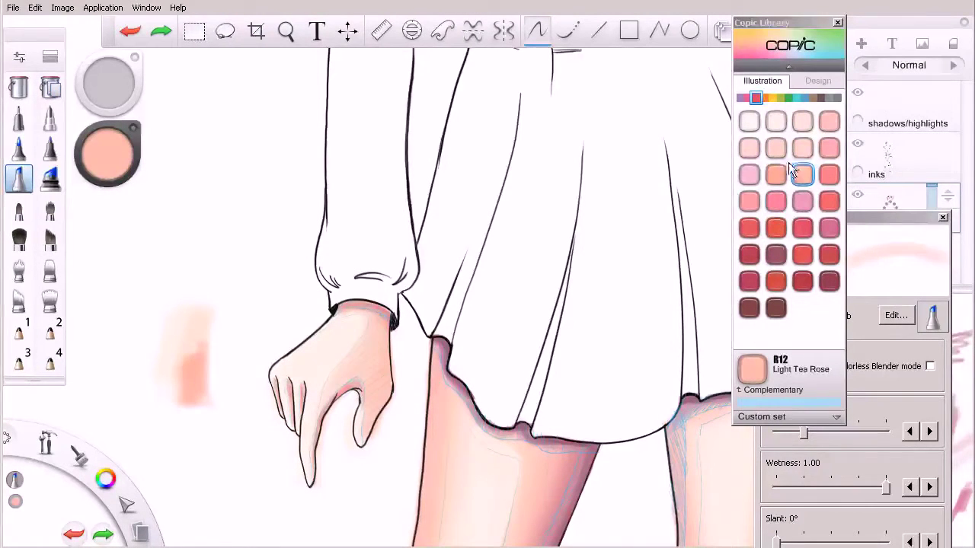
pyautogui.click(802, 148)
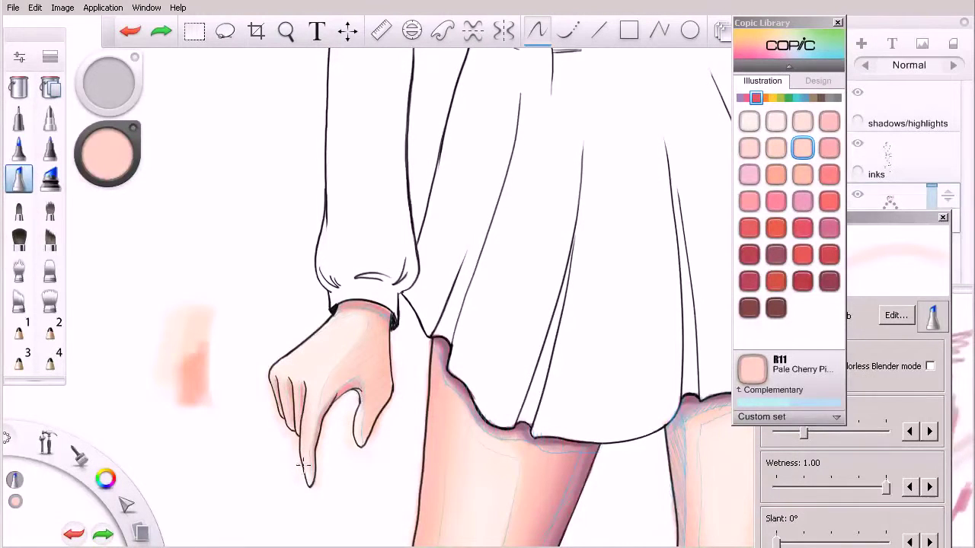
pyautogui.moveTo(322, 392); pyautogui.dragTo(388, 311)
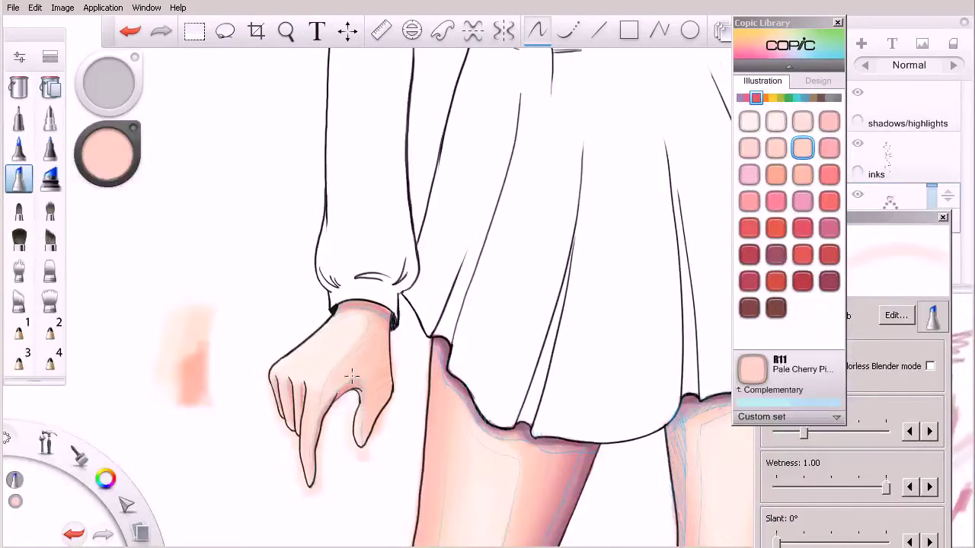
# Undo the R22 Light Prawn stroke, then shade the hand above the thumb in a softer pink and smooth it in Colorless Blender mode.
pyautogui.click(827, 176)
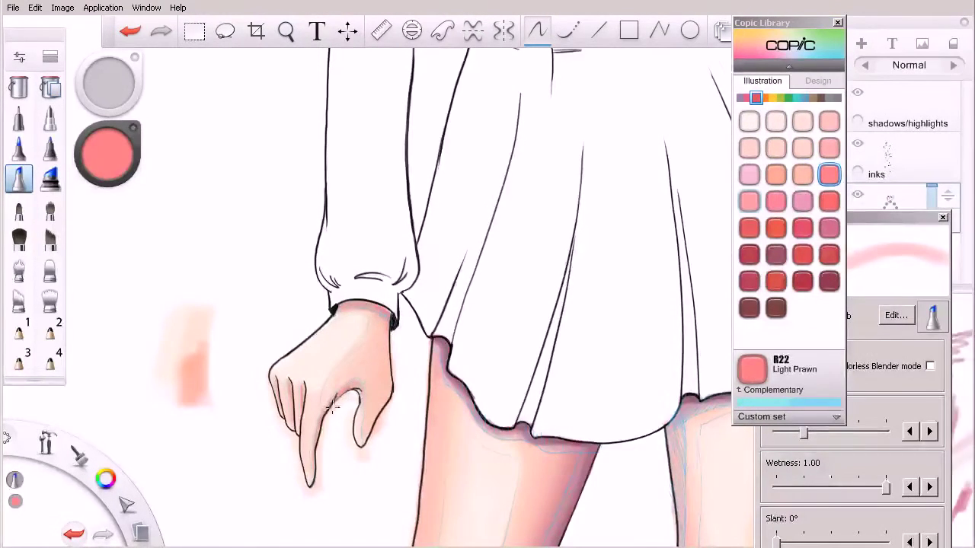
pyautogui.hotkey('ctrl', 'z')
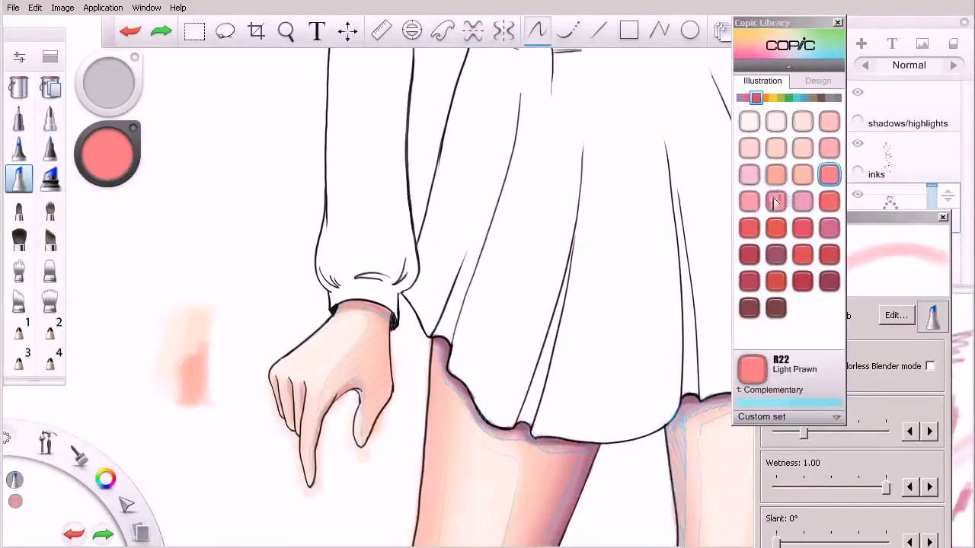
pyautogui.click(748, 200)
pyautogui.moveTo(351, 376)
pyautogui.mouseDown()
pyautogui.moveTo(326, 414)
pyautogui.moveTo(366, 377)
pyautogui.moveTo(354, 366)
pyautogui.moveTo(332, 402)
pyautogui.moveTo(367, 388)
pyautogui.moveTo(365, 354)
pyautogui.moveTo(349, 404)
pyautogui.mouseUp()
pyautogui.click(930, 366)
pyautogui.moveTo(365, 368)
pyautogui.mouseDown()
pyautogui.moveTo(343, 382)
pyautogui.moveTo(366, 352)
pyautogui.moveTo(351, 354)
pyautogui.moveTo(367, 372)
pyautogui.moveTo(354, 402)
pyautogui.mouseUp()
pyautogui.press('s')
pyautogui.press('s')
# Erase the colour spilling outside the hand's outline around the thumb and fingers with an enlarged Pressure Sensitive Eraser.
pyautogui.click(51, 58)
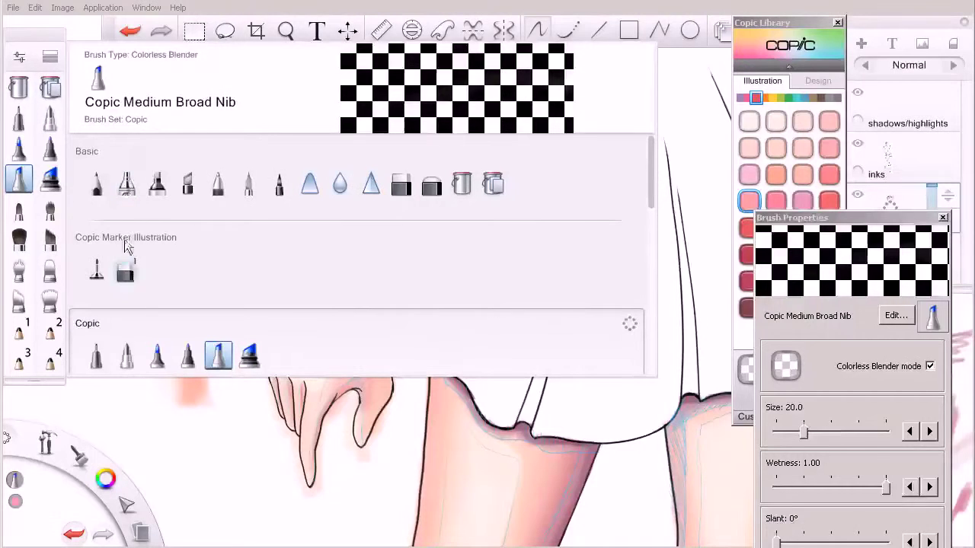
pyautogui.click(125, 272)
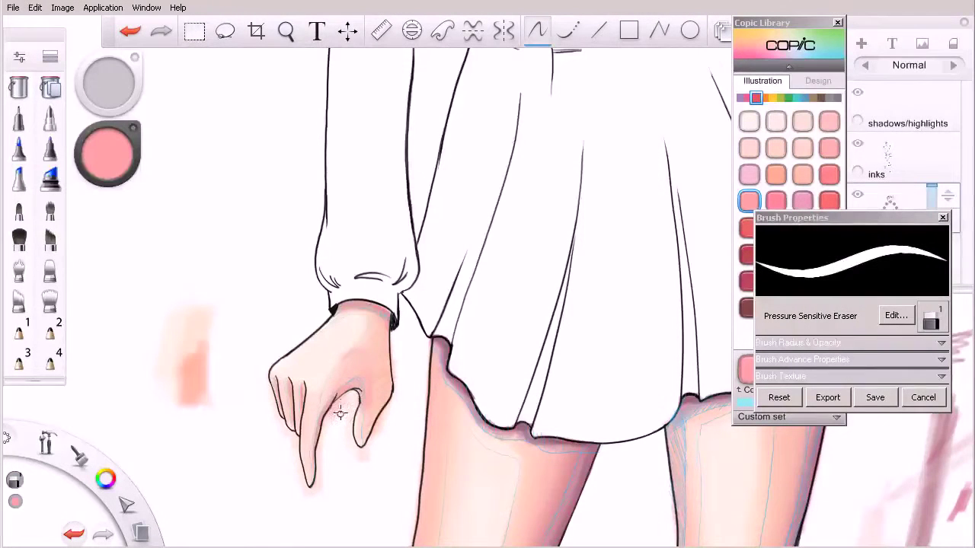
pyautogui.press(']')
pyautogui.press(']')
pyautogui.press(']')
pyautogui.press(']')
pyautogui.press(']')
pyautogui.press(']')
pyautogui.press(']')
pyautogui.press(']')
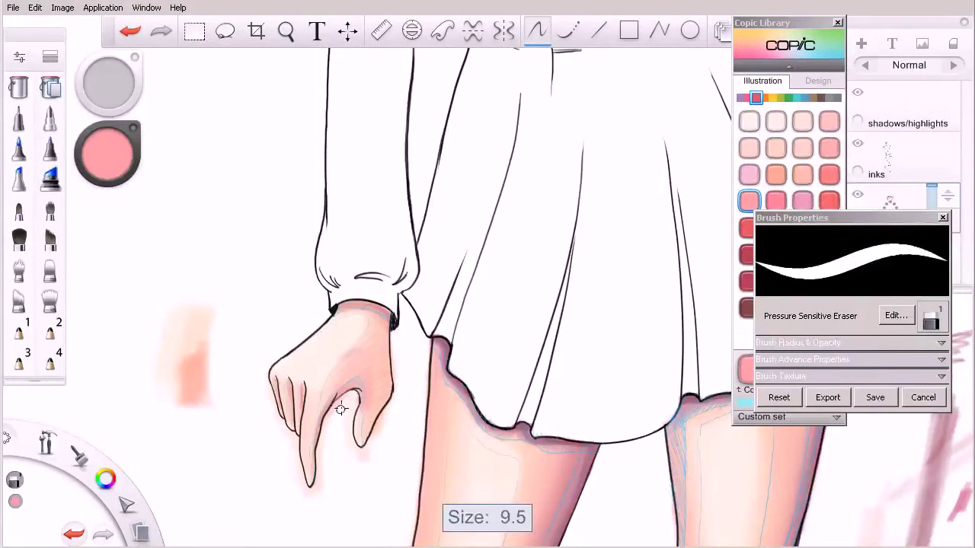
pyautogui.moveTo(348, 397); pyautogui.dragTo(333, 407)
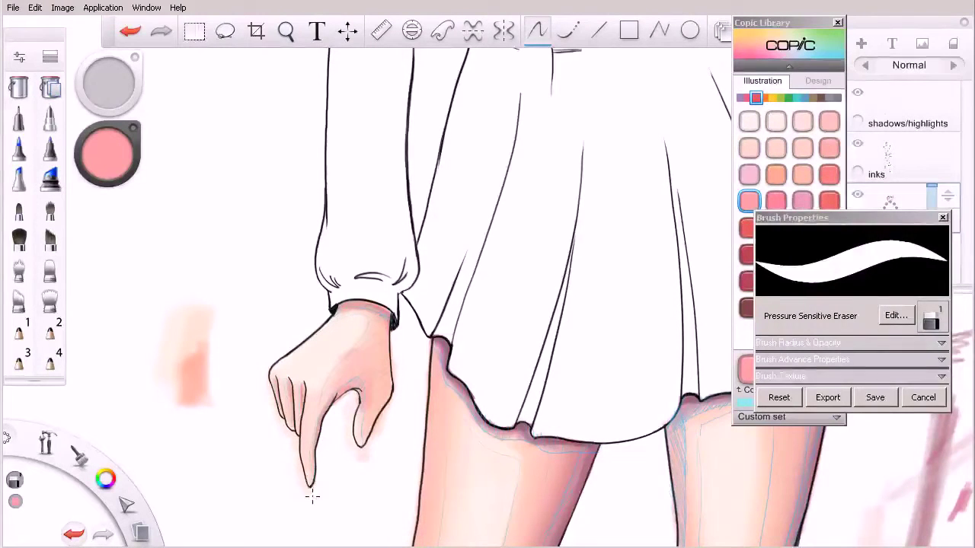
pyautogui.moveTo(295, 463); pyautogui.dragTo(295, 434)
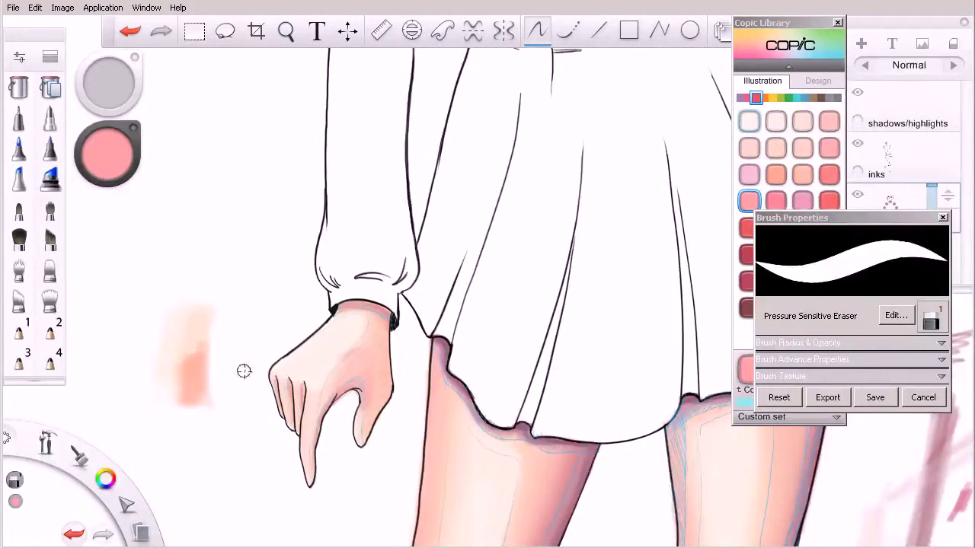
# Hide the shadows/highlights layer, return to the Copic Medium Broad Nib, and move the Copic Library and Brush Properties windows apart.
pyautogui.click(858, 92)
pyautogui.press('space')
pyautogui.moveTo(390, 370)
pyautogui.mouseDown()
pyautogui.moveTo(418, 370)
pyautogui.moveTo(430, 386)
pyautogui.mouseUp()
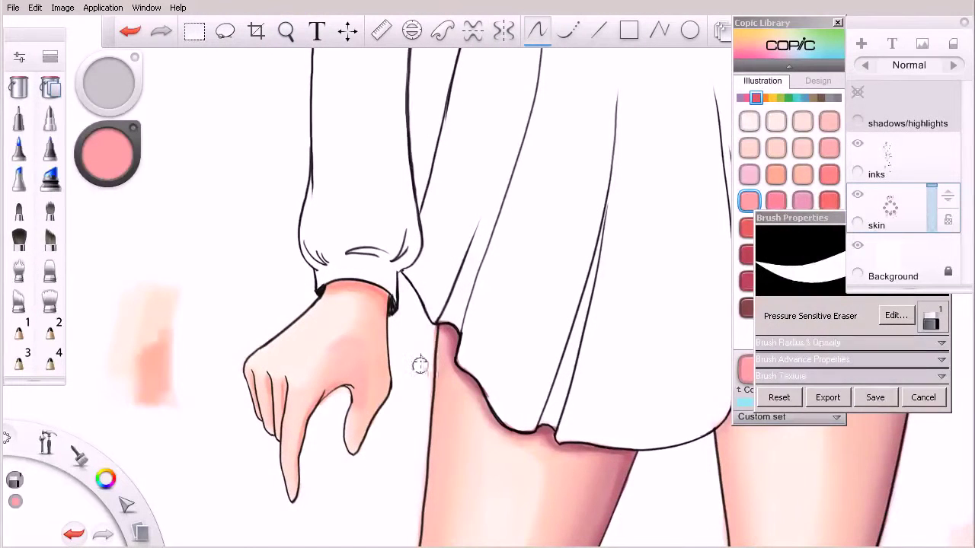
pyautogui.press('s')
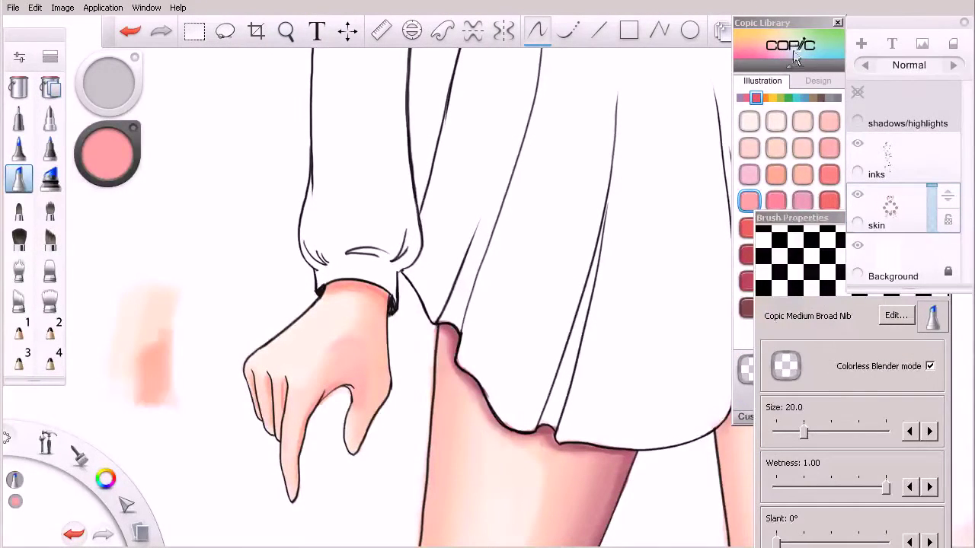
pyautogui.moveTo(795, 24); pyautogui.dragTo(763, 25)
pyautogui.moveTo(834, 217); pyautogui.dragTo(859, 178)
pyautogui.moveTo(857, 175); pyautogui.dragTo(857, 176)
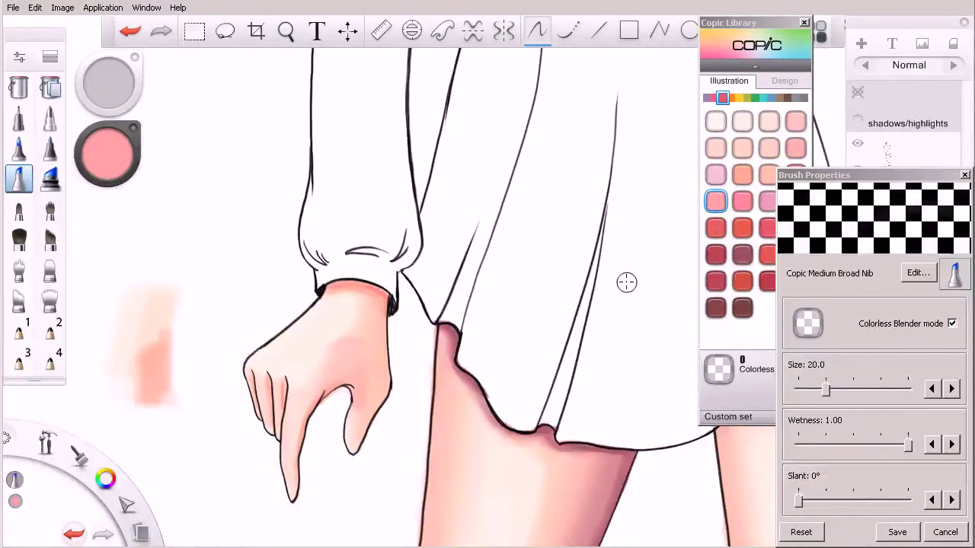
# Add R05 Salmon Red shading to the hand with Colorless Blender mode off, then turn the mode on to blend it.
pyautogui.click(743, 227)
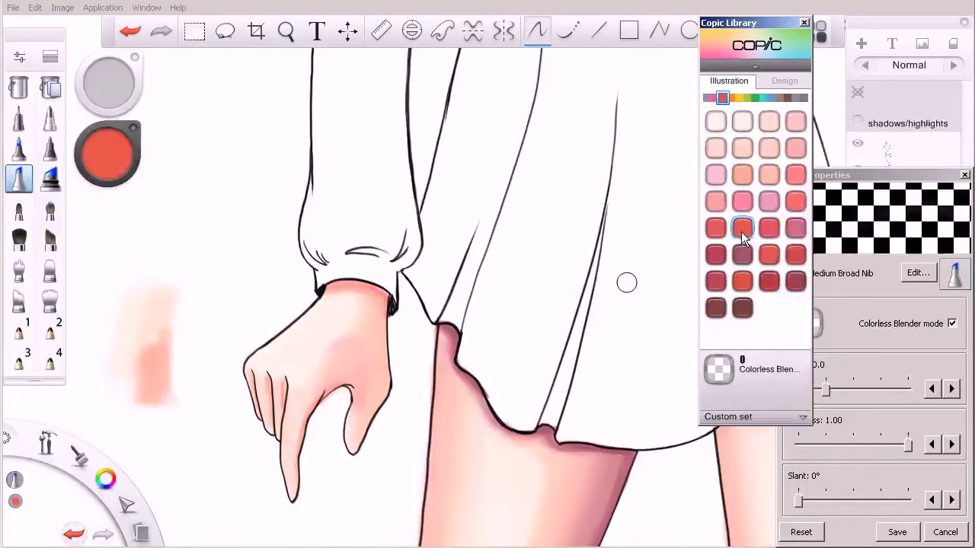
pyautogui.click(888, 325)
pyautogui.click(888, 325)
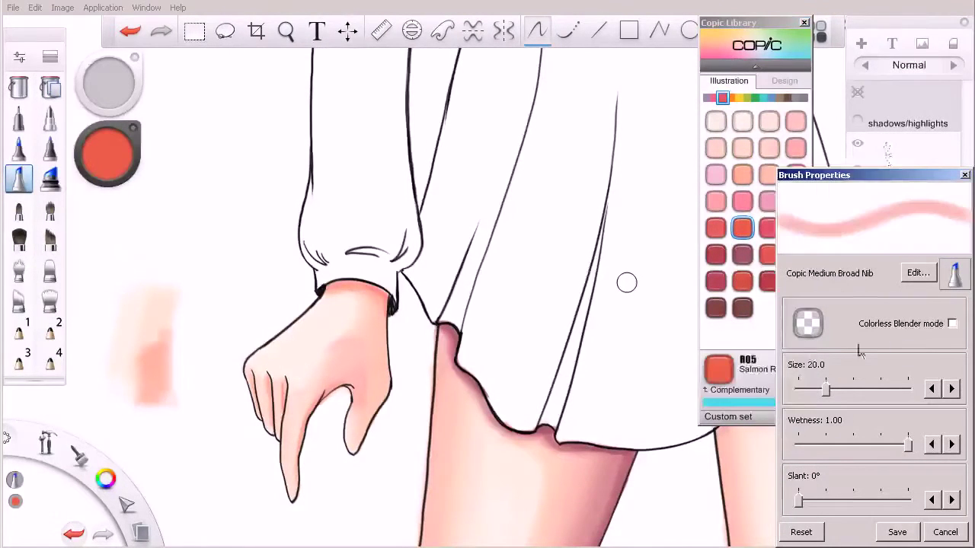
pyautogui.click(756, 342)
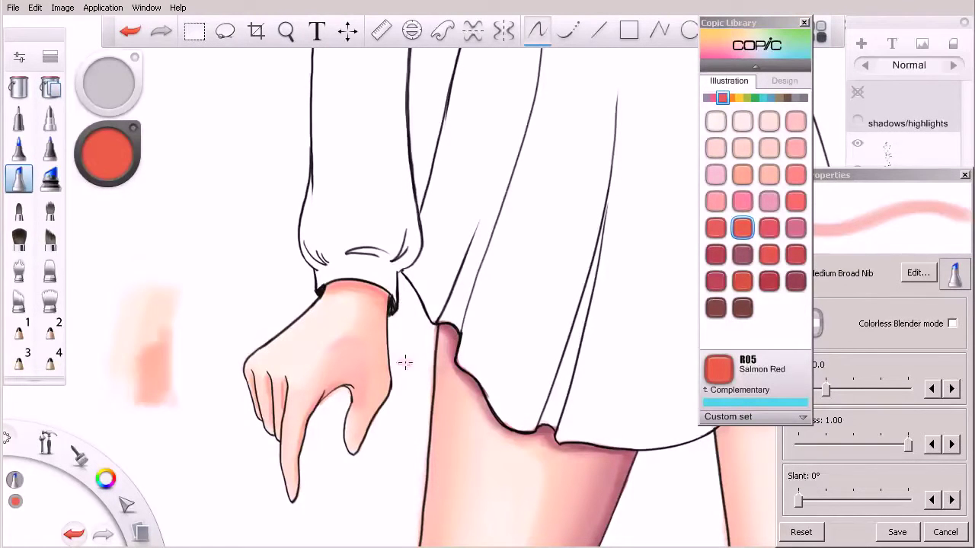
pyautogui.click(811, 310)
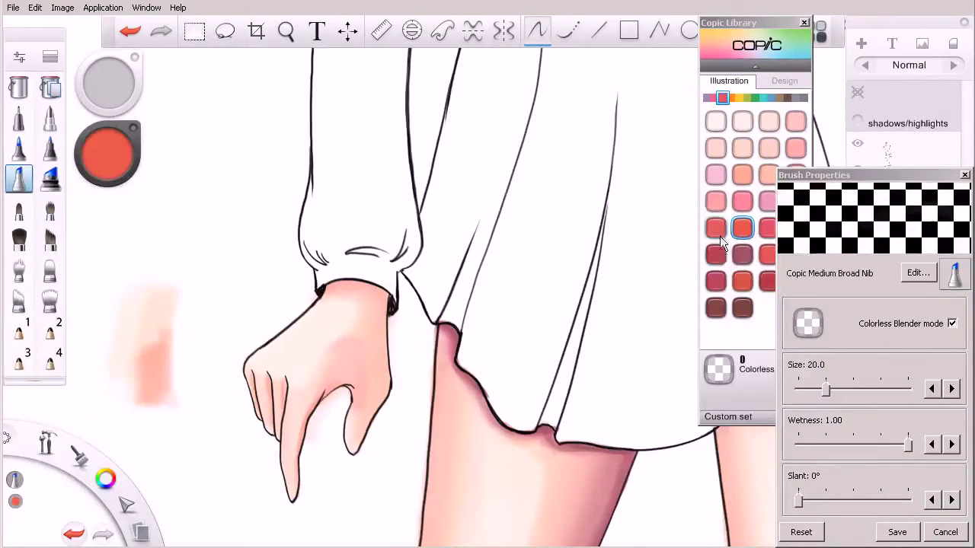
# Choose R56 Currant with Colorless Blender mode off and paint a test swatch beside the existing skin swatches.
pyautogui.click(744, 257)
pyautogui.press('e')
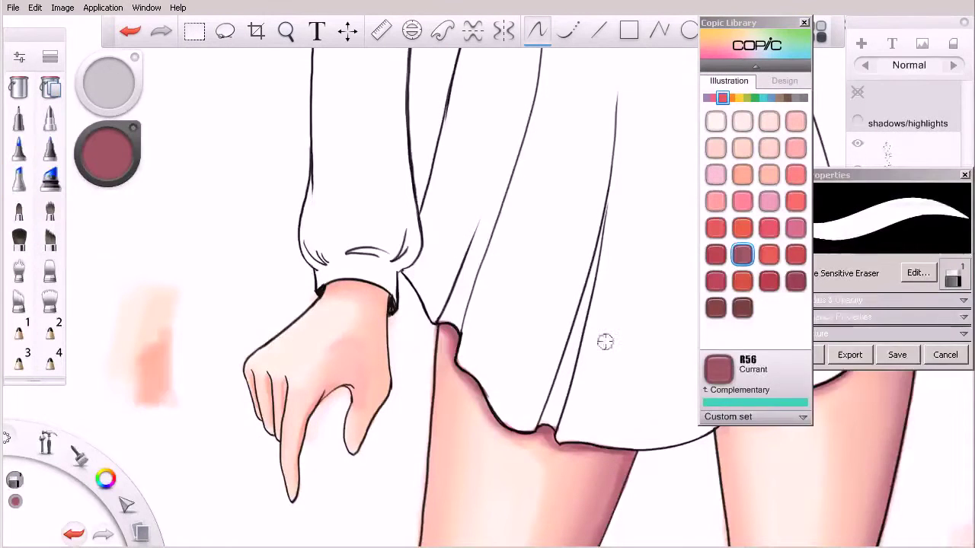
pyautogui.press('e')
pyautogui.click(951, 323)
pyautogui.moveTo(175, 362)
pyautogui.mouseDown()
pyautogui.moveTo(169, 338)
pyautogui.moveTo(174, 399)
pyautogui.mouseUp()
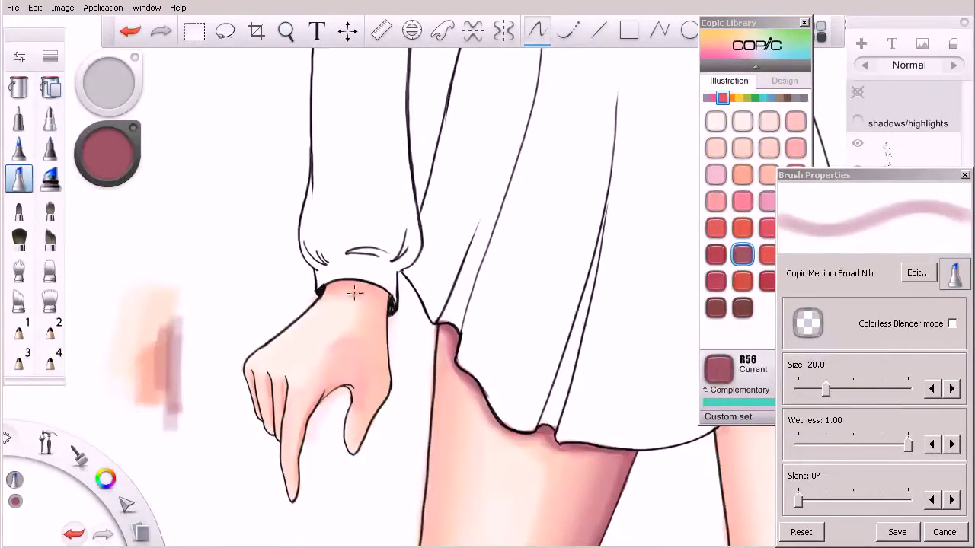
# Reduce the marker size to 10, paint an R56 Currant shadow across the wrist under the cuff, and turn on Colorless Blender mode.
pyautogui.press('[')
pyautogui.press('[')
pyautogui.moveTo(344, 287)
pyautogui.mouseDown()
pyautogui.moveTo(329, 287)
pyautogui.moveTo(389, 303)
pyautogui.mouseUp()
pyautogui.hotkey('ctrl', 'z')
pyautogui.moveTo(325, 289)
pyautogui.mouseDown()
pyautogui.moveTo(353, 284)
pyautogui.moveTo(391, 303)
pyautogui.mouseUp()
pyautogui.moveTo(335, 283); pyautogui.dragTo(392, 299)
pyautogui.click(889, 331)
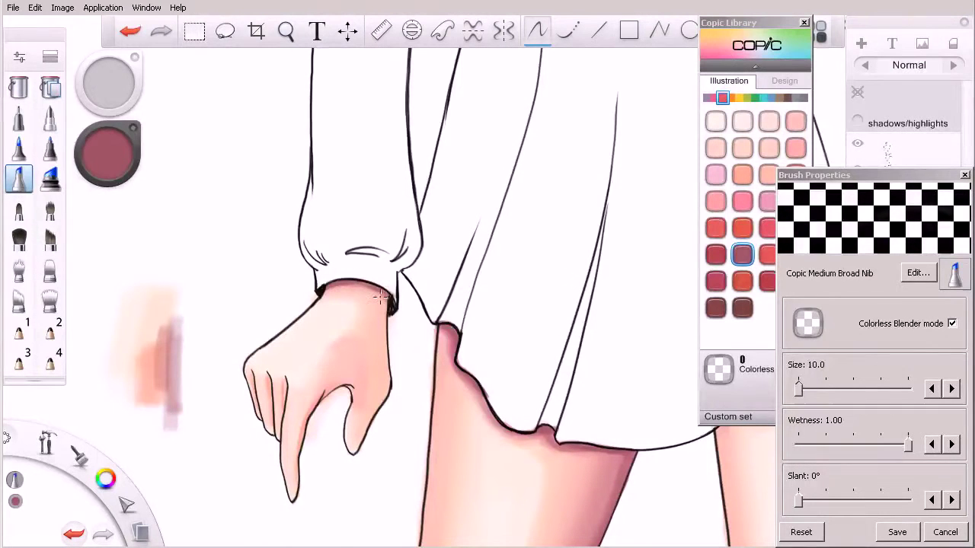
# Turn off Colorless Blender mode and add R83 Rose Mist shading from the wrist along the hand's right edge.
pyautogui.click(743, 200)
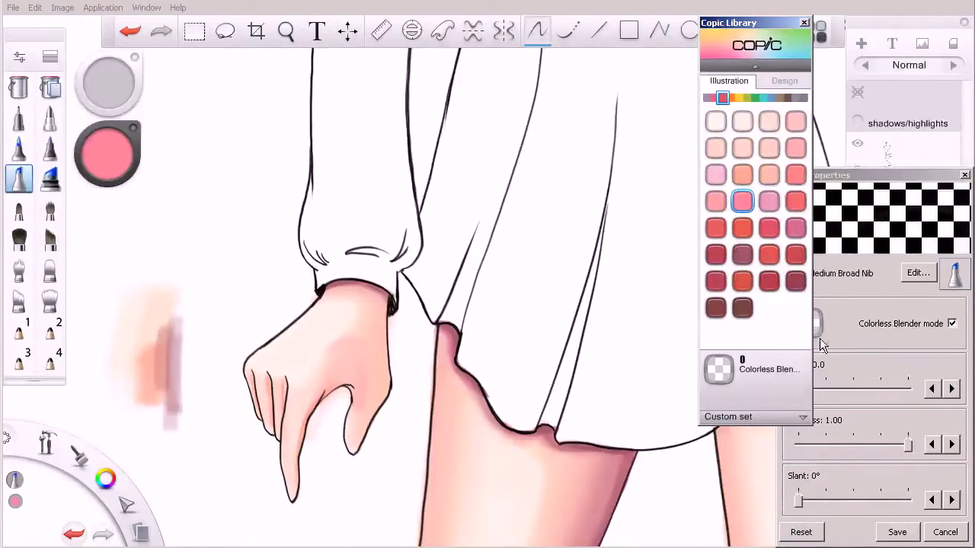
pyautogui.click(883, 324)
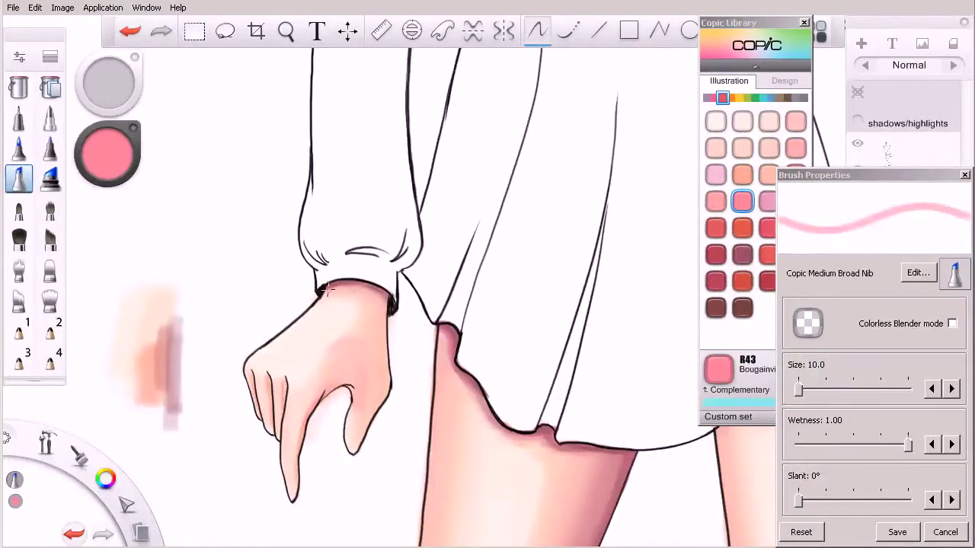
pyautogui.click(767, 201)
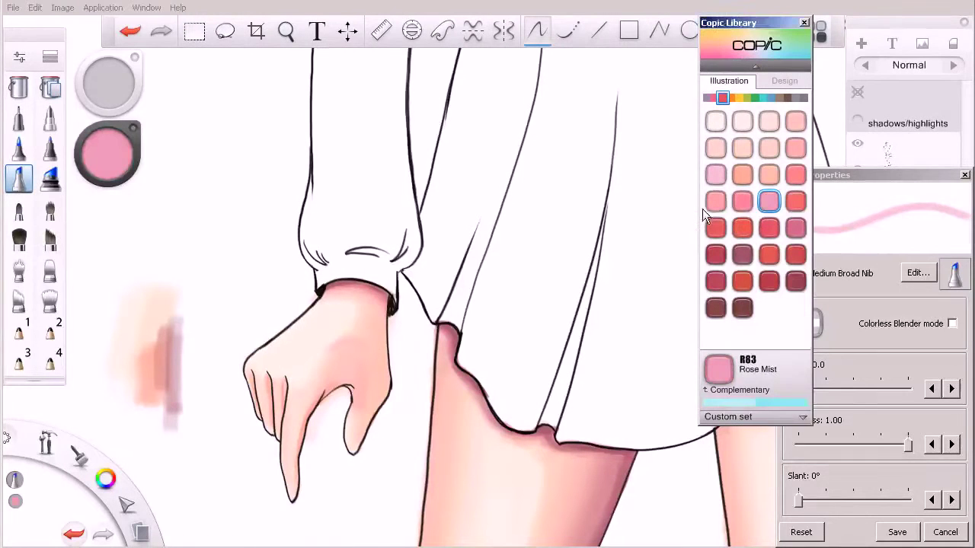
pyautogui.moveTo(383, 304); pyautogui.dragTo(386, 352)
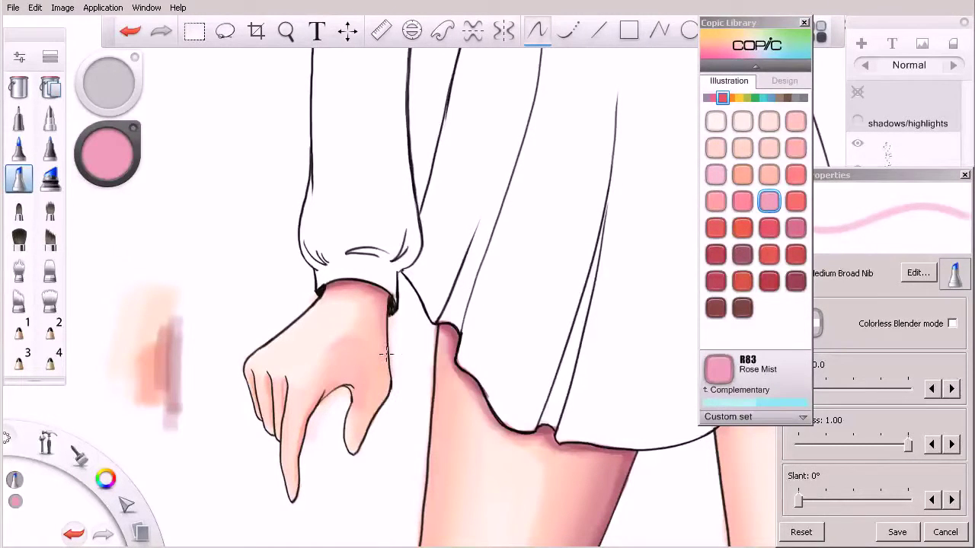
# Deepen the hand's right edge with R85 Rose Red, then turn on Colorless Blender mode to soften it.
pyautogui.click(795, 228)
pyautogui.moveTo(381, 308); pyautogui.dragTo(389, 375)
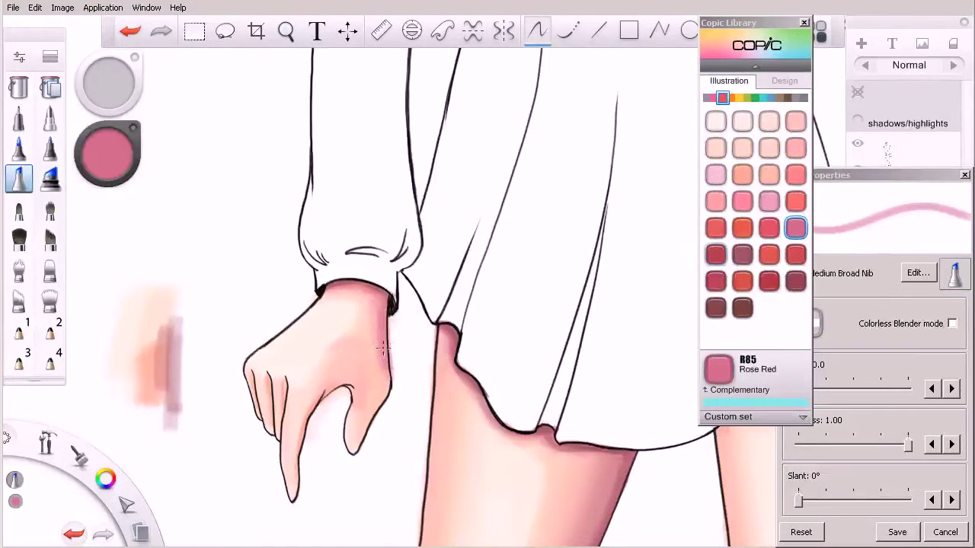
pyautogui.click(926, 330)
pyautogui.click(952, 323)
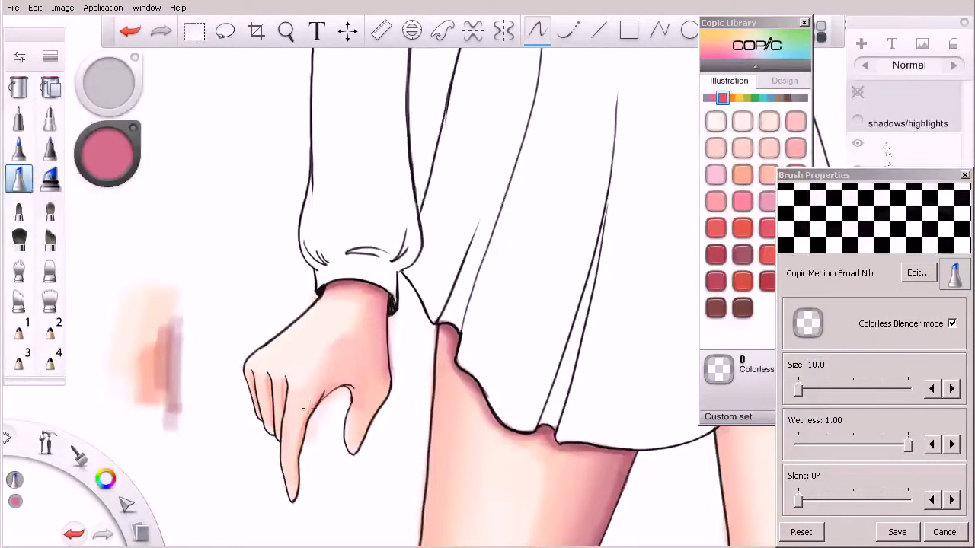
# Shade the index finger with R83 Rose Mist, then blend in Colorless Blender mode and undo the last blending stroke.
pyautogui.click(768, 201)
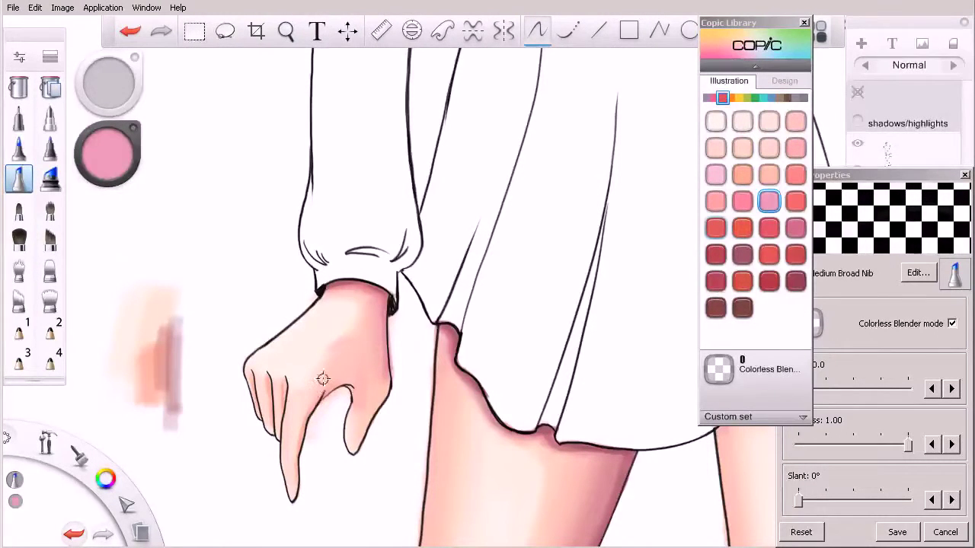
pyautogui.click(898, 322)
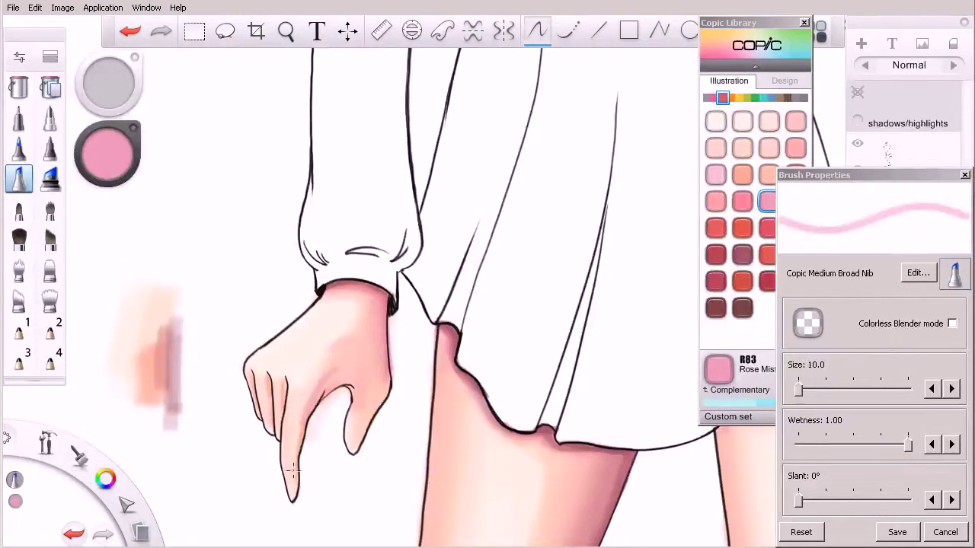
pyautogui.click(907, 324)
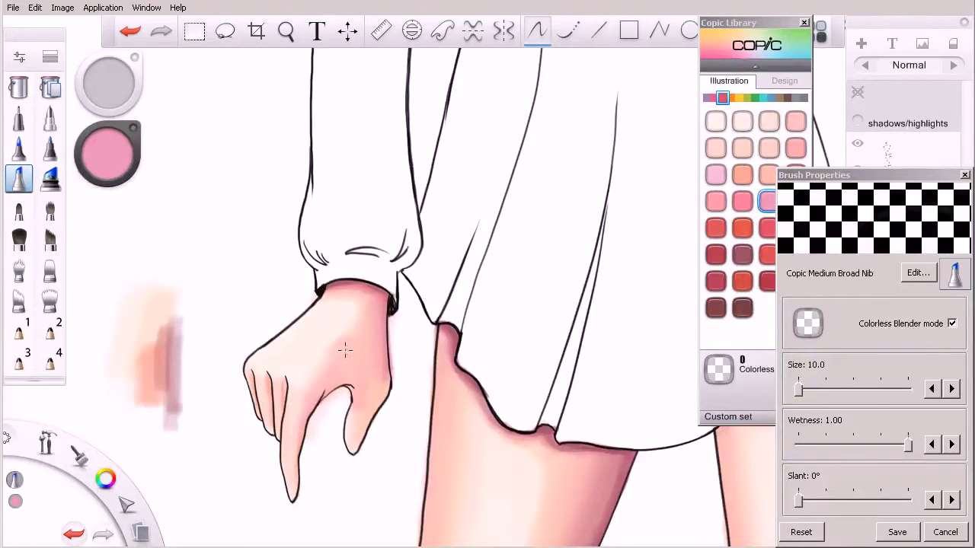
pyautogui.hotkey('ctrl', 'z')
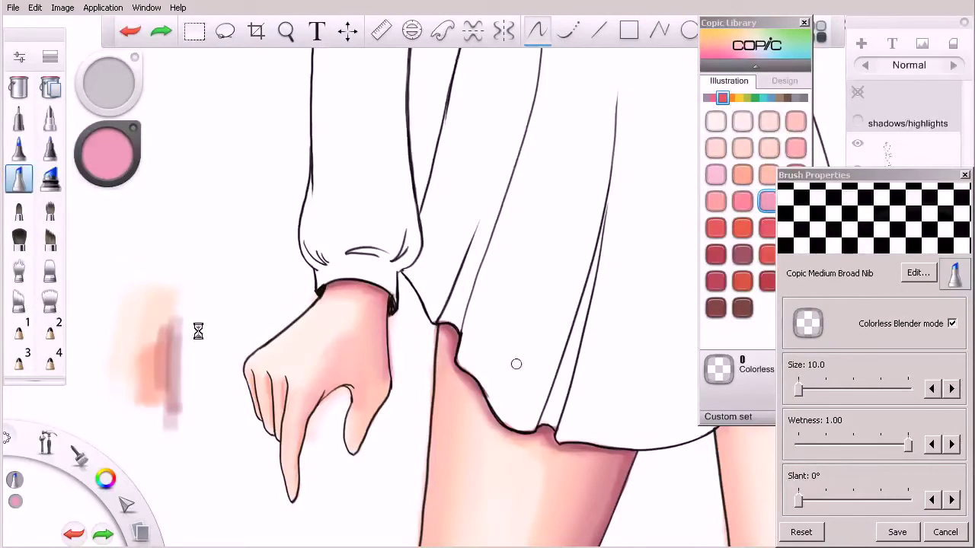
pyautogui.click(235, 440)
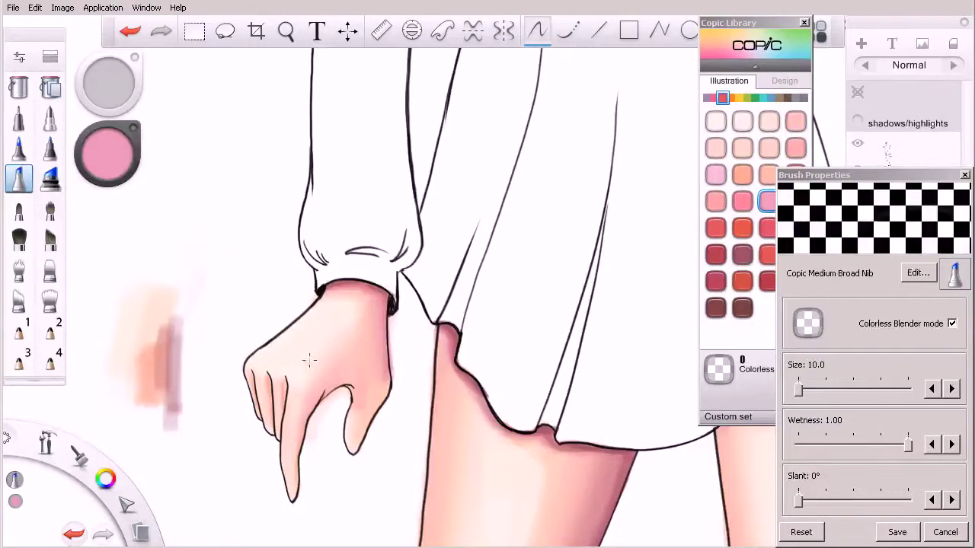
# Shade the knuckles with R12 with Colorless Blender mode off, undoing and repainting the first stroke, then turn the mode on to blend.
pyautogui.click(765, 178)
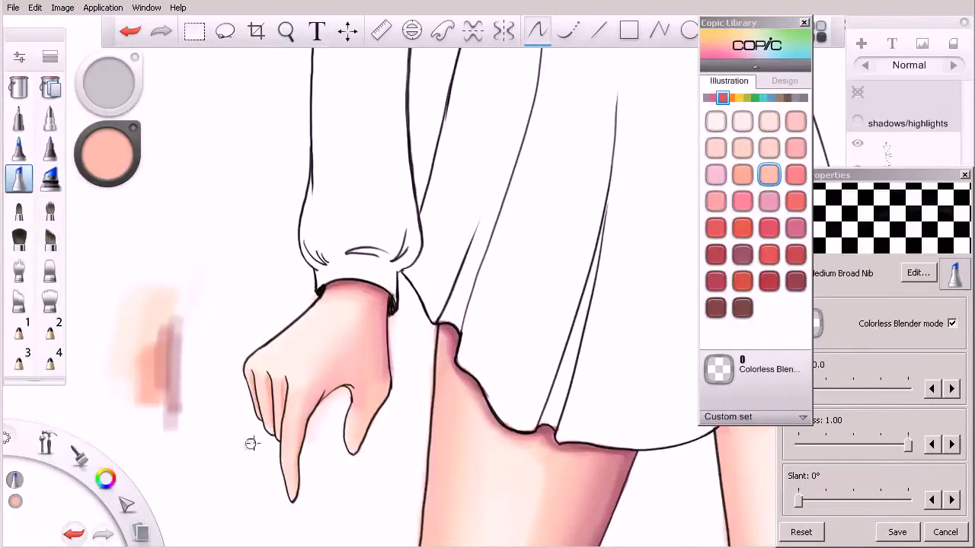
pyautogui.click(951, 323)
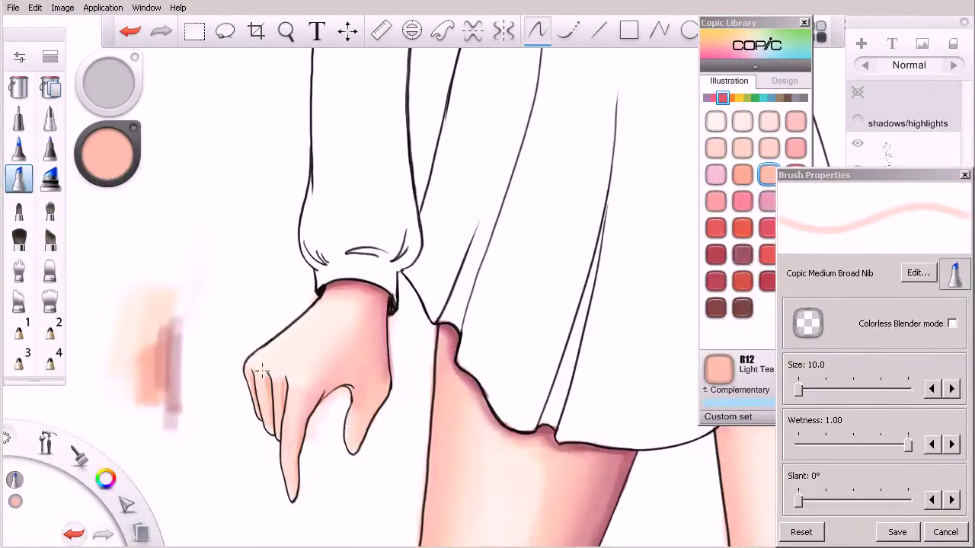
pyautogui.moveTo(266, 373); pyautogui.dragTo(306, 340)
pyautogui.hotkey('ctrl', 'z')
pyautogui.moveTo(287, 362); pyautogui.dragTo(265, 374)
pyautogui.moveTo(258, 364); pyautogui.dragTo(252, 375)
pyautogui.click(952, 323)
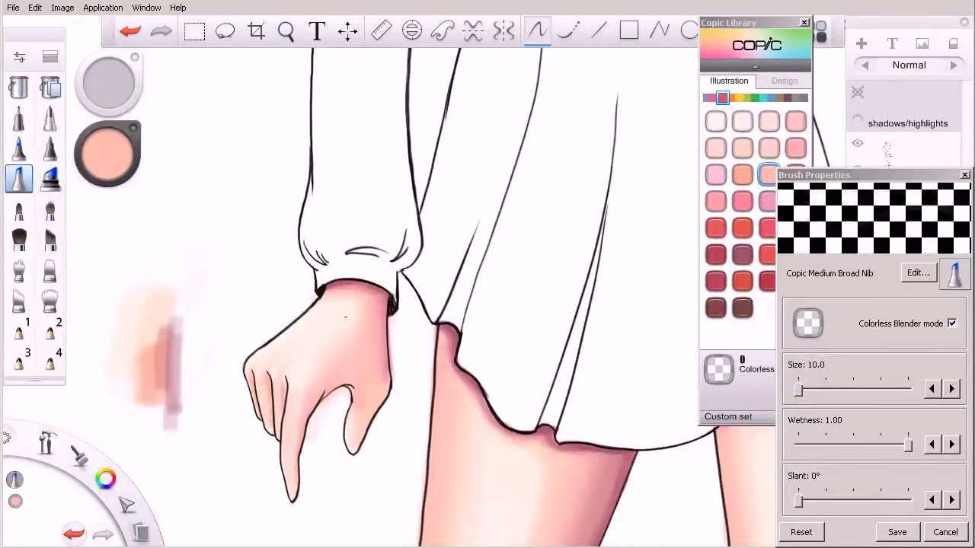
# Choose RV93 from the red-violet colours and shade above the base of the thumb with Colorless Blender mode off.
pyautogui.click(743, 254)
pyautogui.click(714, 99)
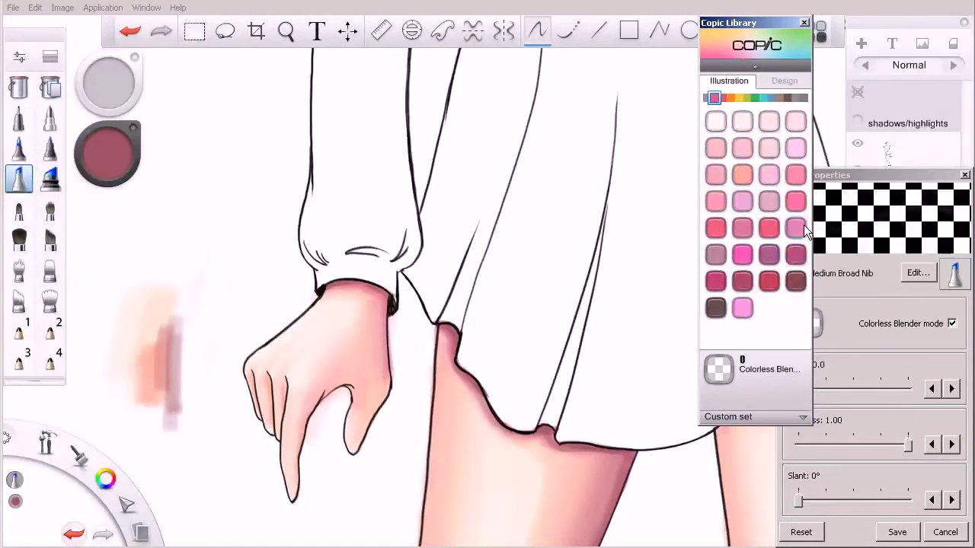
pyautogui.click(769, 201)
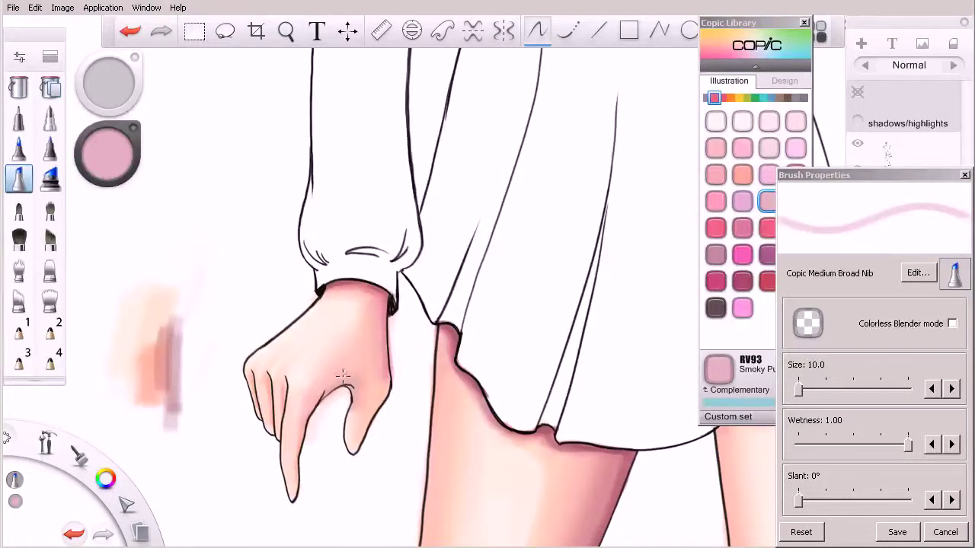
# Try RV23 Pure Pink, then choose RV55 Hollyhock and shade the hand's right edge at marker size 20.
pyautogui.click(715, 201)
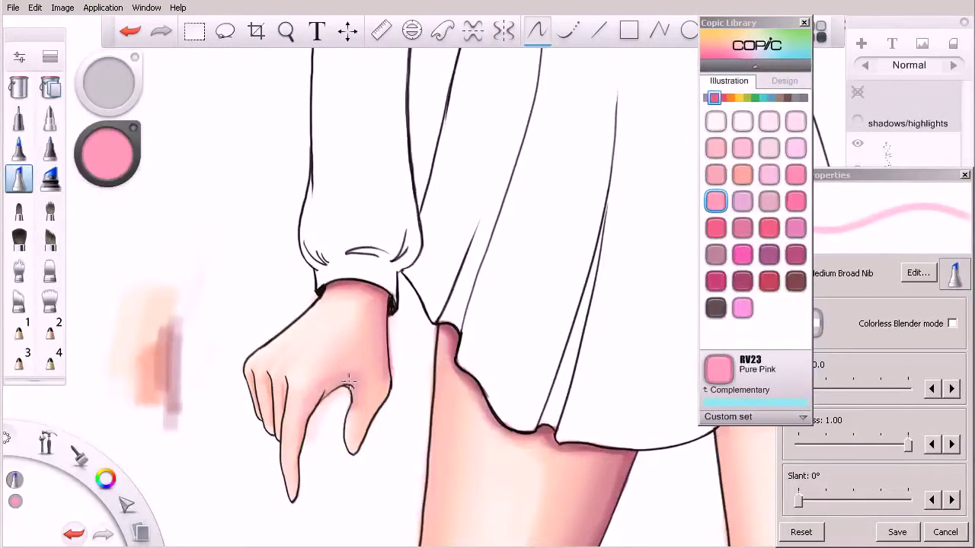
pyautogui.click(795, 228)
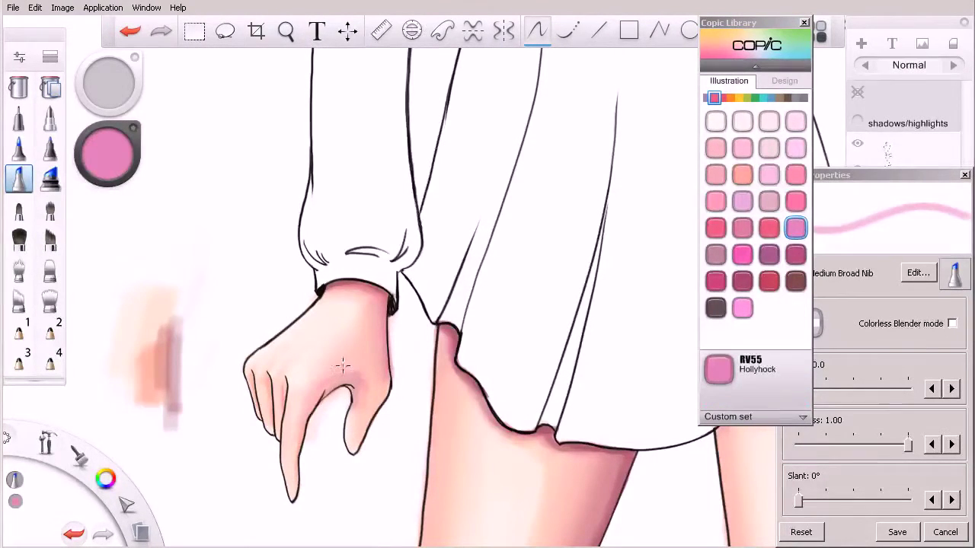
pyautogui.press(']')
pyautogui.moveTo(389, 302); pyautogui.dragTo(390, 367)
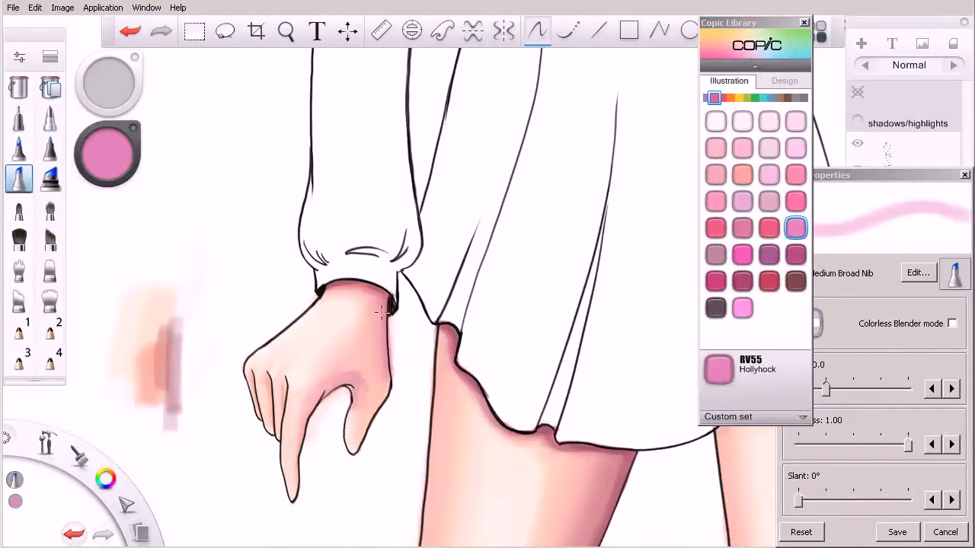
# Choose R43 Bougainvillaea from the reds and blend the hand's right-edge shading with Colorless Blender mode on.
pyautogui.click(722, 99)
pyautogui.click(739, 207)
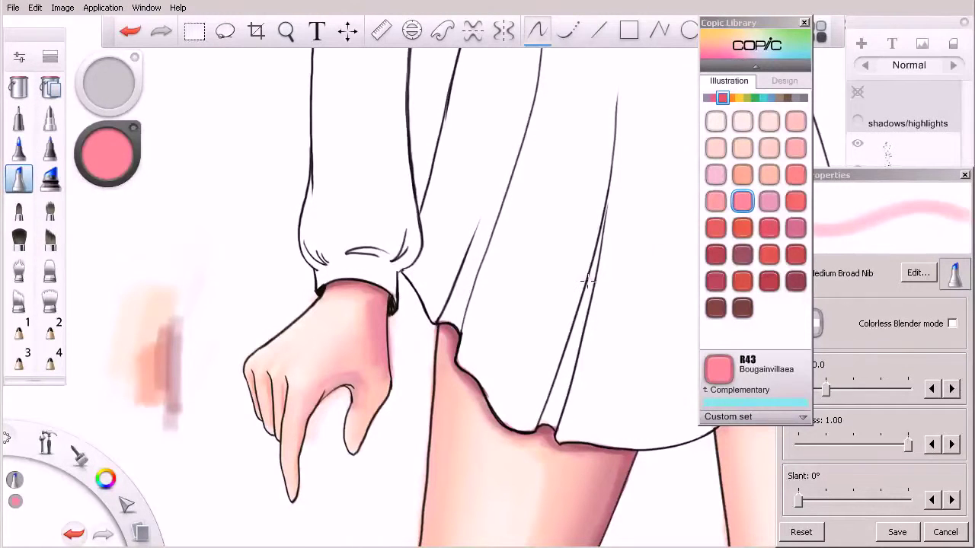
pyautogui.click(912, 330)
pyautogui.click(902, 326)
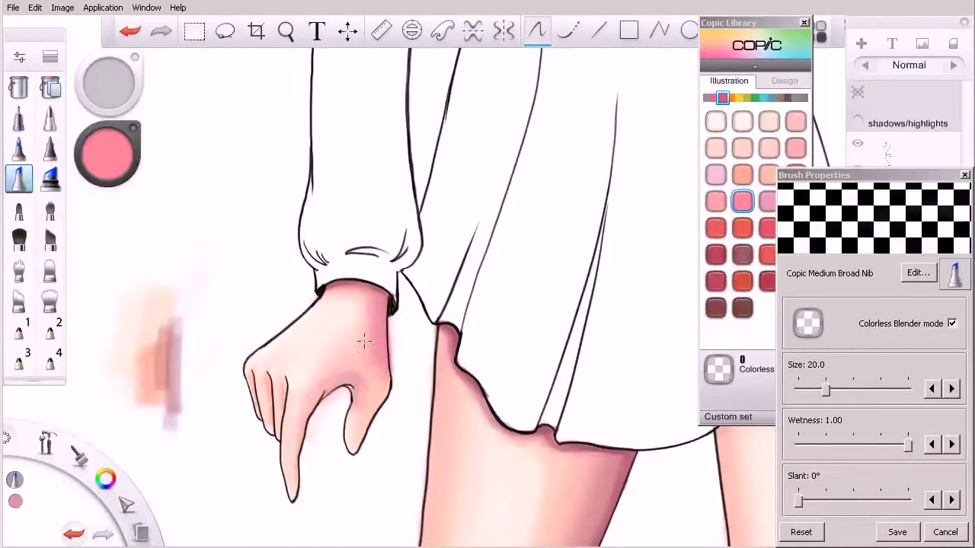
pyautogui.moveTo(378, 305); pyautogui.dragTo(376, 357)
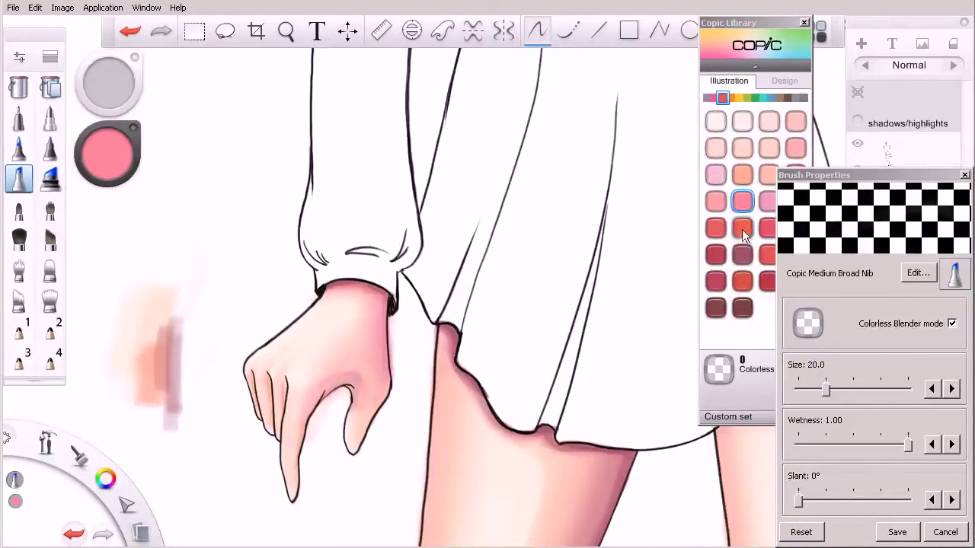
# Turn off Colorless Blender mode and shade the thumb with R32 Peach.
pyautogui.click(717, 202)
pyautogui.click(908, 324)
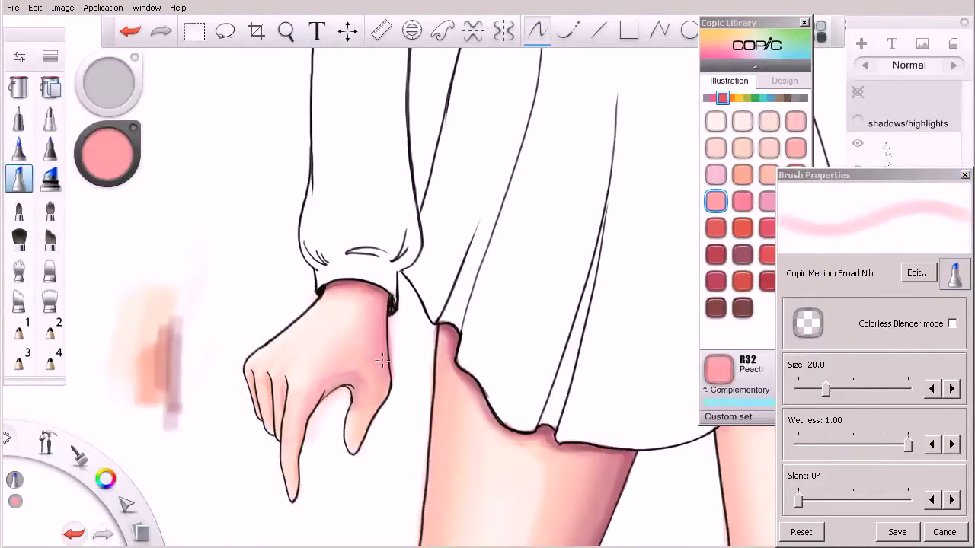
pyautogui.moveTo(357, 444); pyautogui.dragTo(370, 420)
# Choose R37 Carmine and darken the right edge from wrist to thumb, undoing a stroke and repainting at the thumb tip.
pyautogui.click(744, 203)
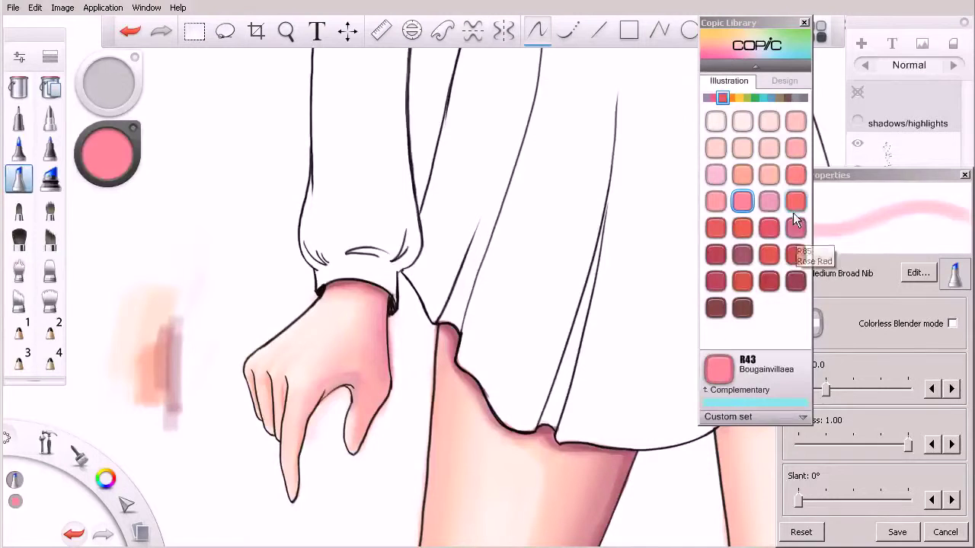
pyautogui.click(794, 256)
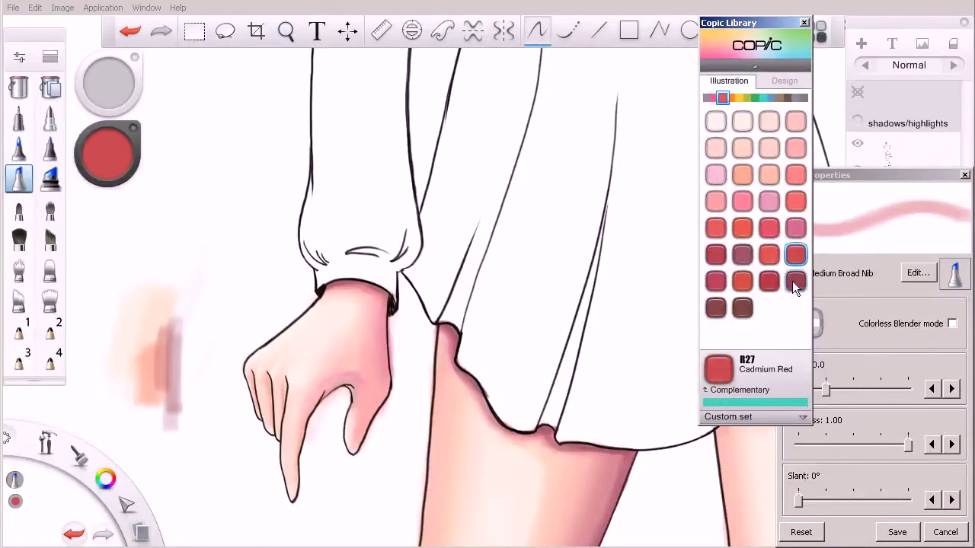
pyautogui.click(716, 281)
pyautogui.moveTo(386, 299)
pyautogui.mouseDown()
pyautogui.moveTo(390, 375)
pyautogui.moveTo(382, 402)
pyautogui.moveTo(360, 417)
pyautogui.moveTo(378, 308)
pyautogui.moveTo(381, 398)
pyautogui.mouseUp()
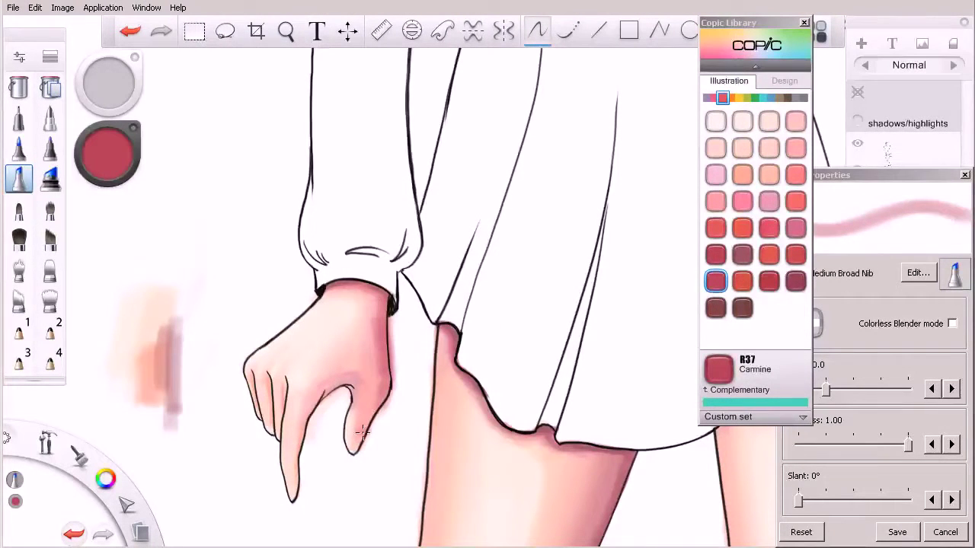
pyautogui.hotkey('ctrl', 'z')
pyautogui.moveTo(364, 432); pyautogui.dragTo(356, 456)
# Blend the R37 Carmine shading into the hand with Colorless Blender mode, then darken between the fingers with the Super Brush Nib.
pyautogui.click(952, 323)
pyautogui.moveTo(369, 311)
pyautogui.mouseDown()
pyautogui.moveTo(375, 307)
pyautogui.moveTo(382, 372)
pyautogui.moveTo(367, 424)
pyautogui.moveTo(363, 313)
pyautogui.moveTo(359, 326)
pyautogui.mouseUp()
pyautogui.moveTo(318, 386); pyautogui.dragTo(325, 386)
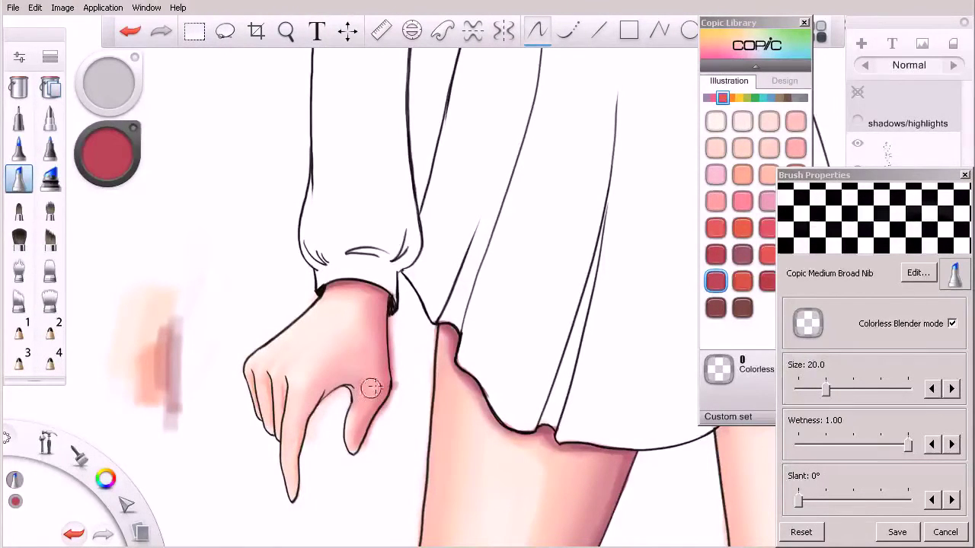
pyautogui.click(20, 148)
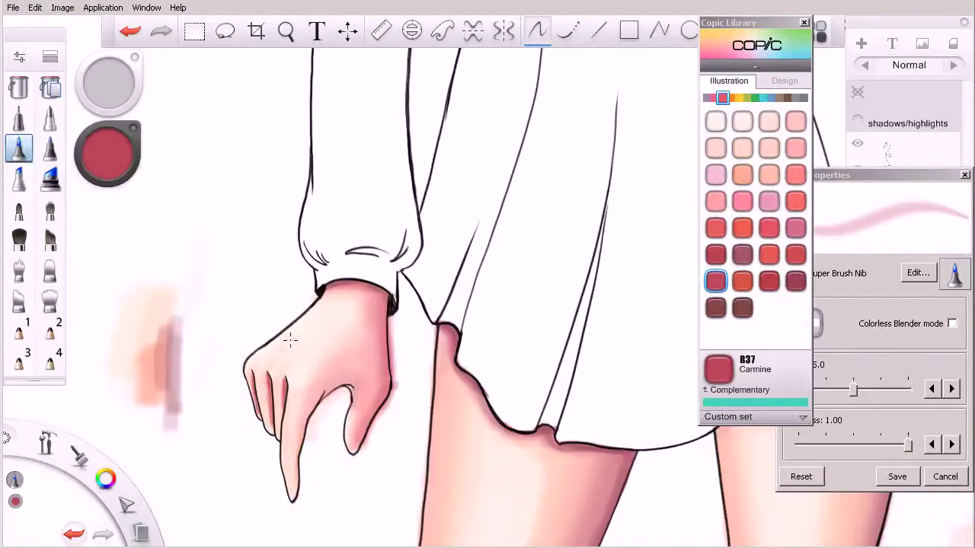
# Shade the hand's left edge and wrist with R22 using the Copic Medium Broad Nib, then blend with Colorless Blender mode on.
pyautogui.click(795, 174)
pyautogui.click(19, 180)
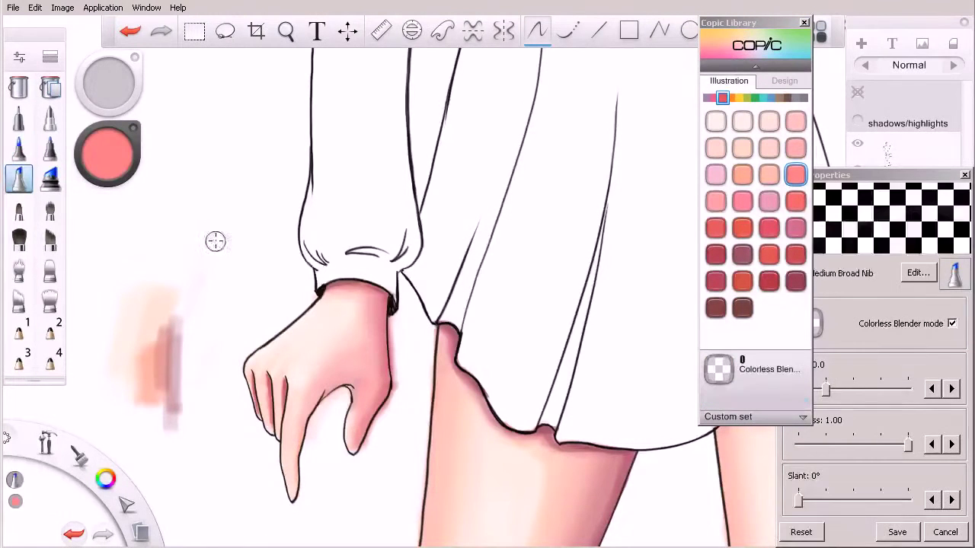
pyautogui.click(898, 327)
pyautogui.moveTo(314, 312)
pyautogui.mouseDown()
pyautogui.moveTo(251, 350)
pyautogui.moveTo(348, 288)
pyautogui.mouseUp()
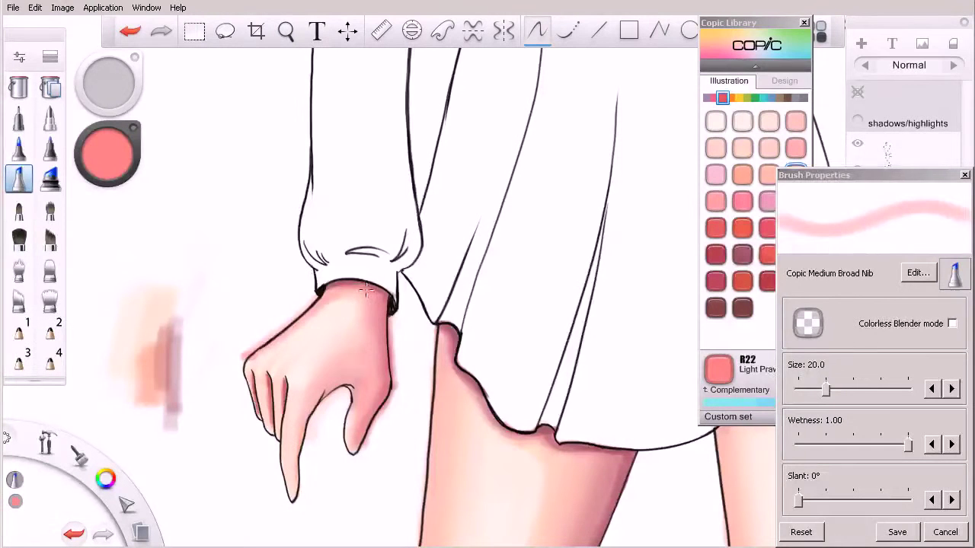
pyautogui.click(951, 322)
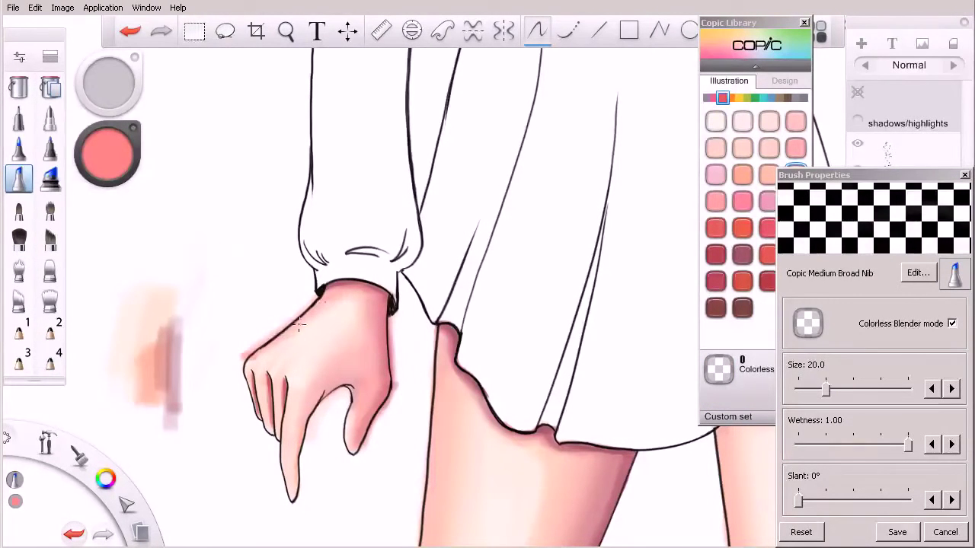
pyautogui.moveTo(283, 340)
pyautogui.mouseDown()
pyautogui.moveTo(286, 332)
pyautogui.moveTo(266, 348)
pyautogui.moveTo(309, 315)
pyautogui.moveTo(313, 324)
pyautogui.mouseUp()
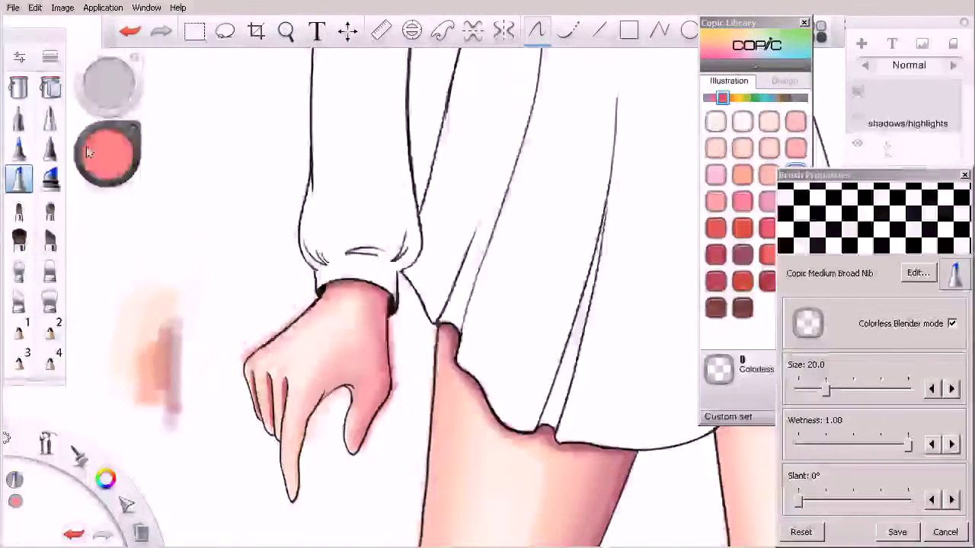
# Choose the Pressure Sensitive Eraser from the brush library and erase the colour spilled outside the hand's outline.
pyautogui.click(50, 56)
pyautogui.click(129, 272)
pyautogui.click(126, 270)
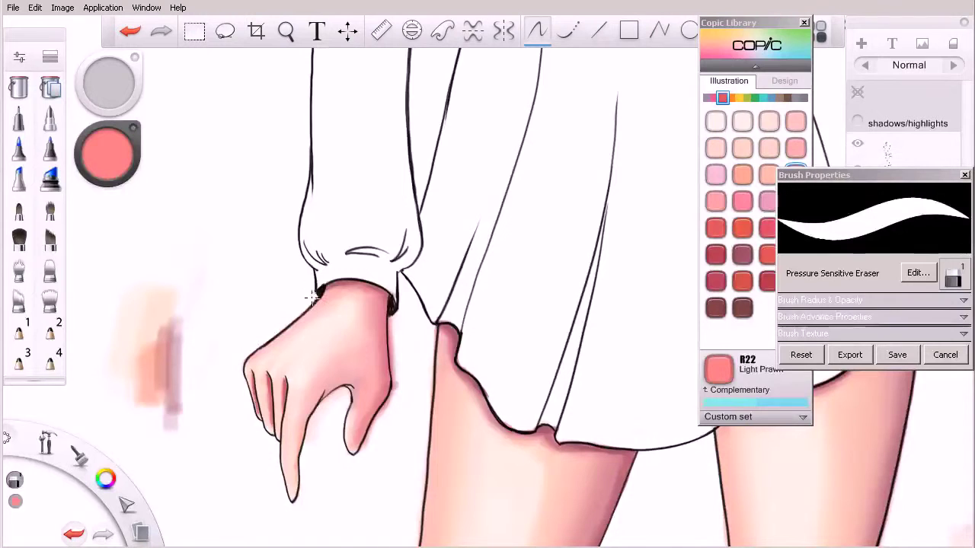
pyautogui.moveTo(426, 312)
pyautogui.mouseDown()
pyautogui.moveTo(399, 351)
pyautogui.moveTo(406, 313)
pyautogui.moveTo(405, 385)
pyautogui.moveTo(374, 439)
pyautogui.mouseUp()
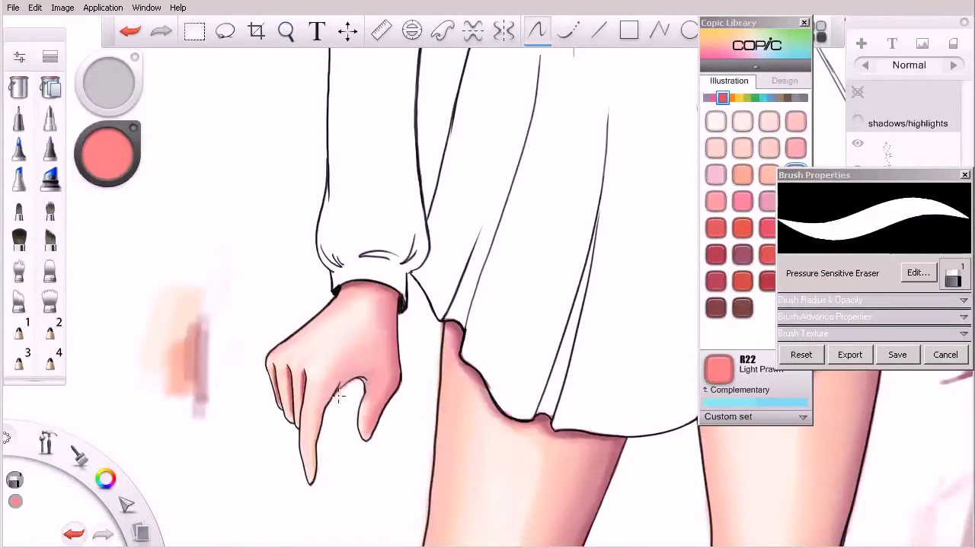
pyautogui.press('space')
pyautogui.moveTo(471, 280)
pyautogui.mouseDown()
pyautogui.moveTo(311, 356)
pyautogui.moveTo(391, 339)
pyautogui.moveTo(217, 403)
pyautogui.mouseUp()
pyautogui.press('space')
pyautogui.moveTo(474, 392)
pyautogui.mouseDown()
pyautogui.moveTo(444, 402)
pyautogui.moveTo(463, 402)
pyautogui.mouseUp()
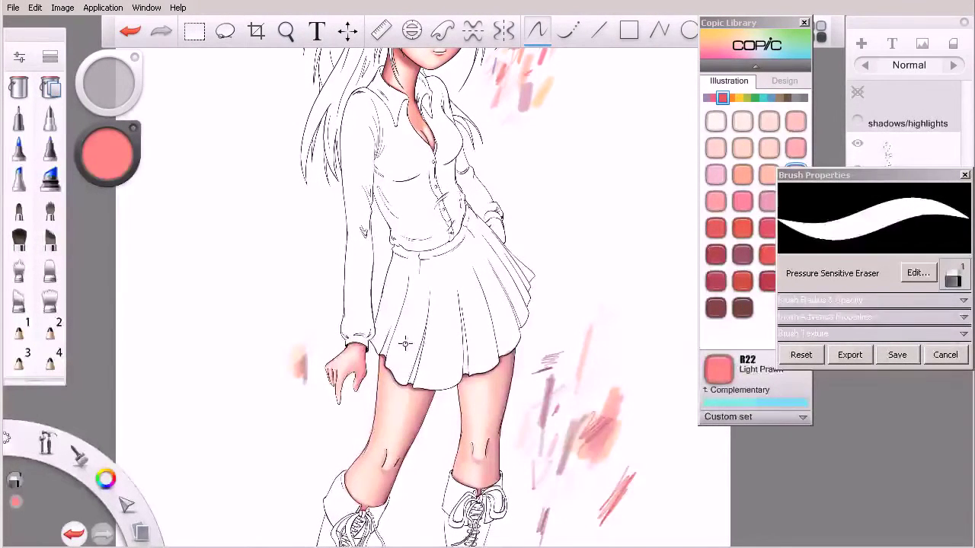
# Make the skin layer active for colouring the hand resting on the hip, checking its shading guide on the shadows/highlights layer.
pyautogui.press('space')
pyautogui.moveTo(512, 239); pyautogui.dragTo(609, 259)
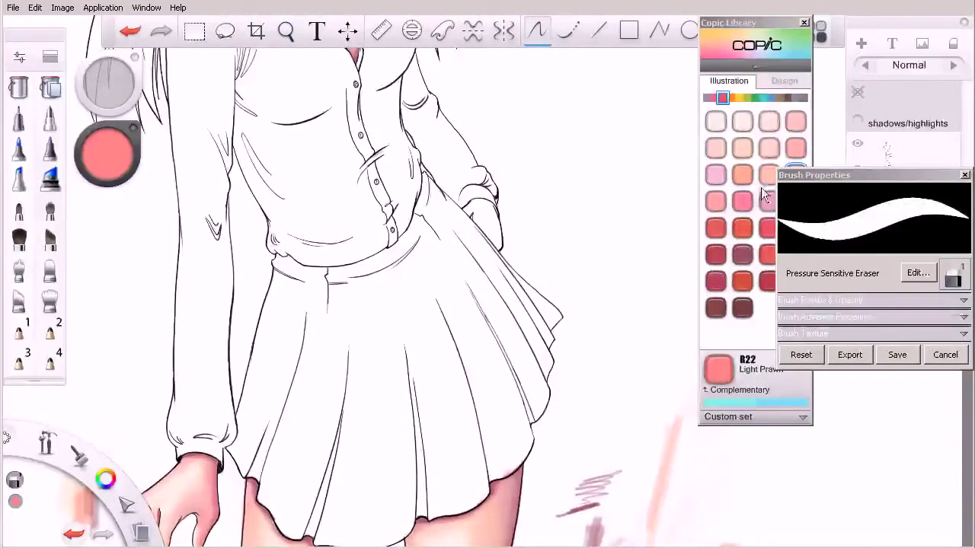
pyautogui.moveTo(652, 156)
pyautogui.mouseDown()
pyautogui.moveTo(559, 250)
pyautogui.moveTo(519, 255)
pyautogui.moveTo(563, 239)
pyautogui.moveTo(708, 236)
pyautogui.mouseUp()
pyautogui.click(858, 102)
pyautogui.click(889, 207)
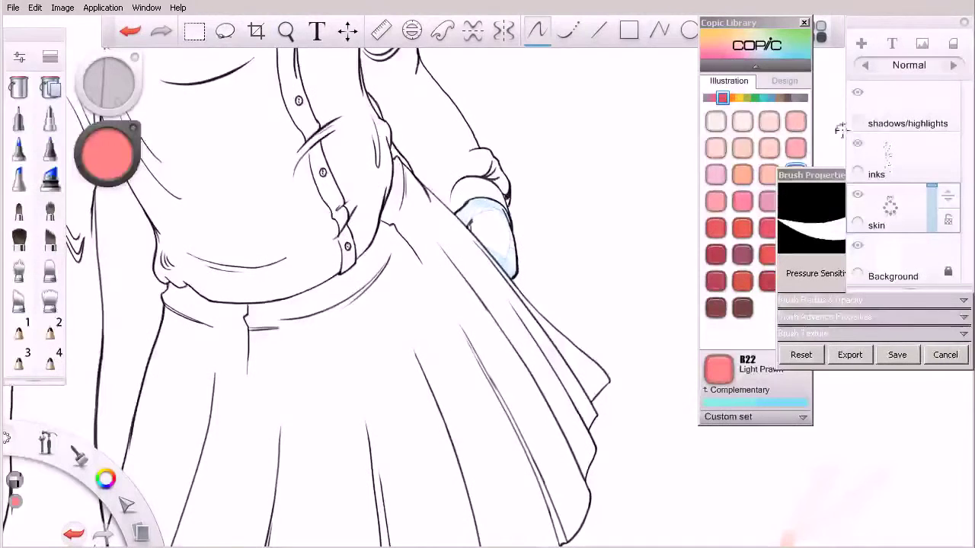
pyautogui.click(856, 95)
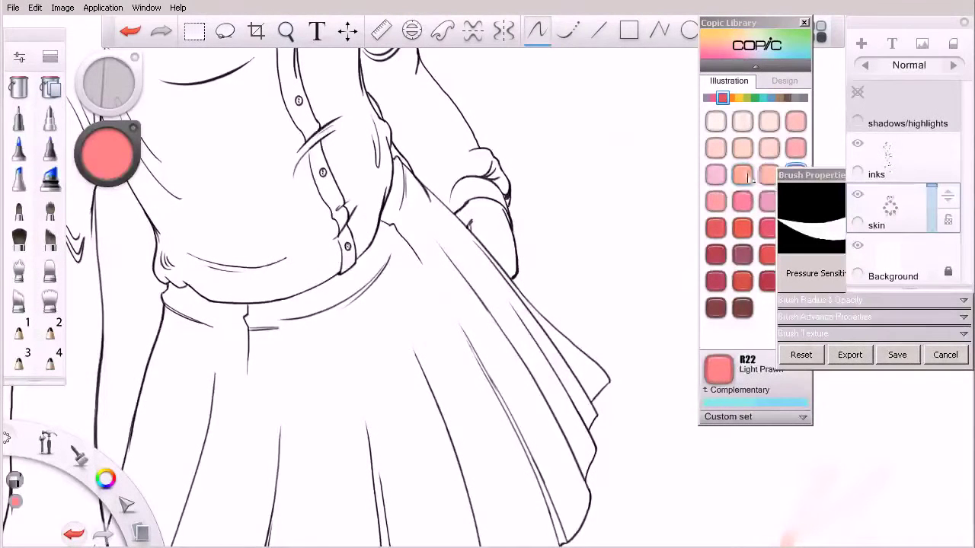
# Fill the hand on the hip with R21 Sardonyx using the Copic Medium Broad Nib with Colorless Blender mode off.
pyautogui.click(792, 153)
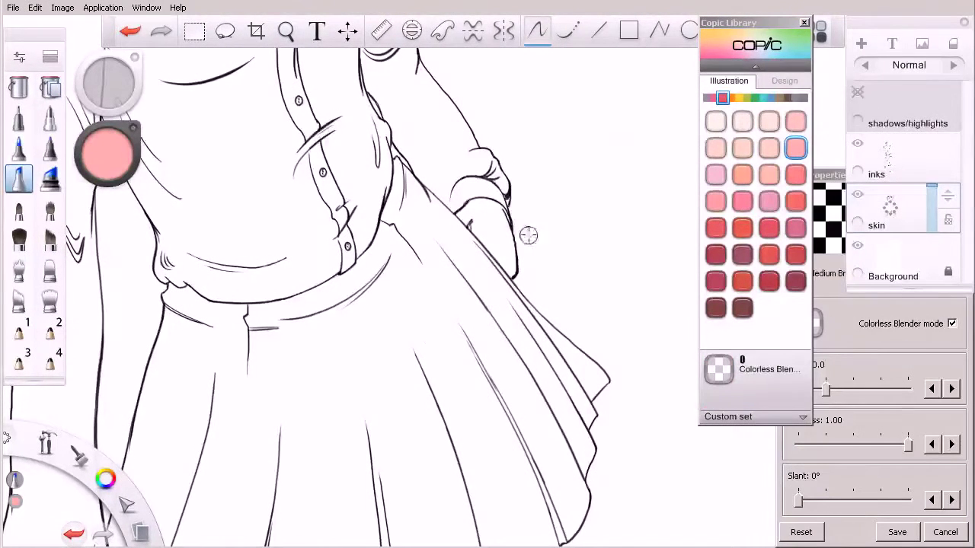
pyautogui.click(856, 327)
pyautogui.moveTo(601, 175); pyautogui.dragTo(598, 202)
pyautogui.moveTo(478, 209)
pyautogui.mouseDown()
pyautogui.moveTo(494, 244)
pyautogui.moveTo(494, 209)
pyautogui.moveTo(510, 275)
pyautogui.moveTo(506, 232)
pyautogui.moveTo(511, 261)
pyautogui.mouseUp()
pyautogui.moveTo(473, 206); pyautogui.dragTo(486, 200)
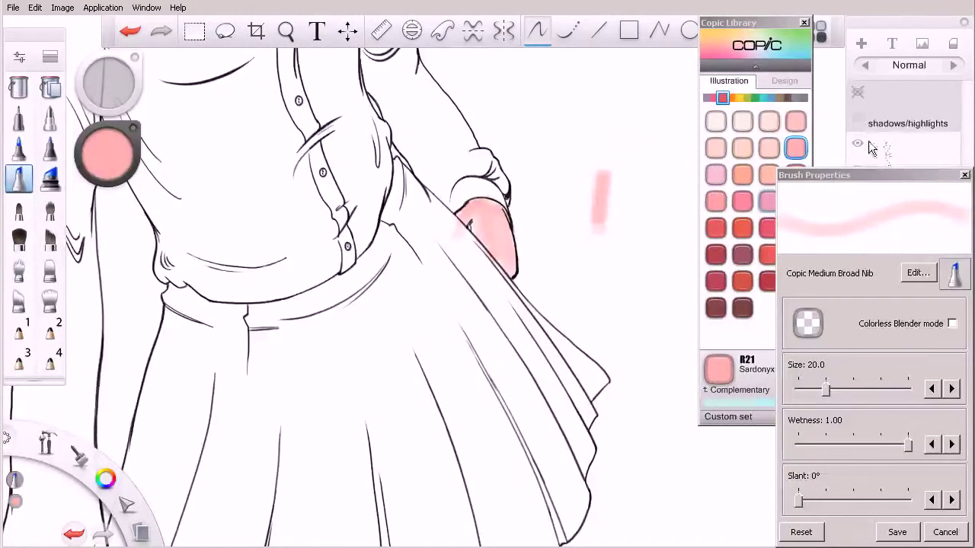
# Show the shadows/highlights guide and shade the hand's lower and outer edges with R46 Strong Red, redoing the outer-edge stroke.
pyautogui.moveTo(854, 96)
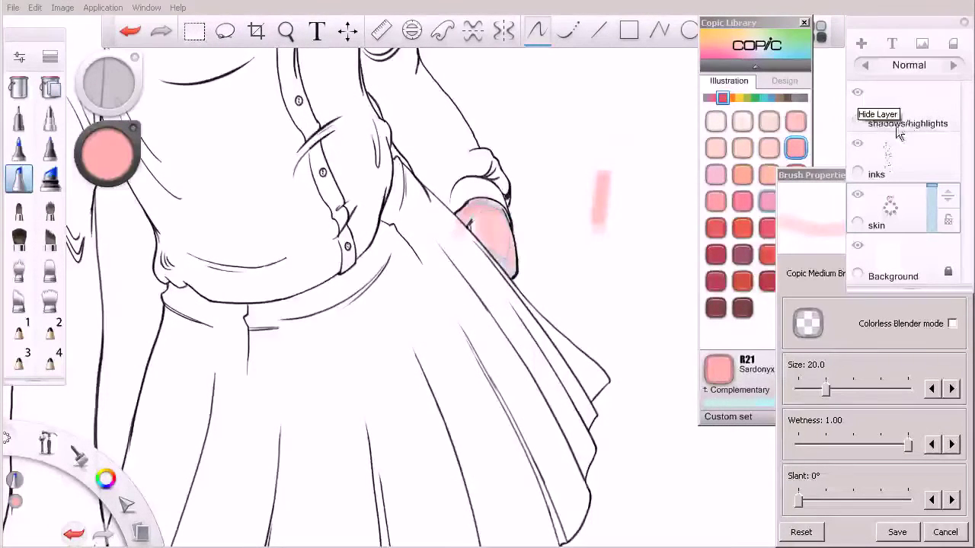
pyautogui.click(858, 99)
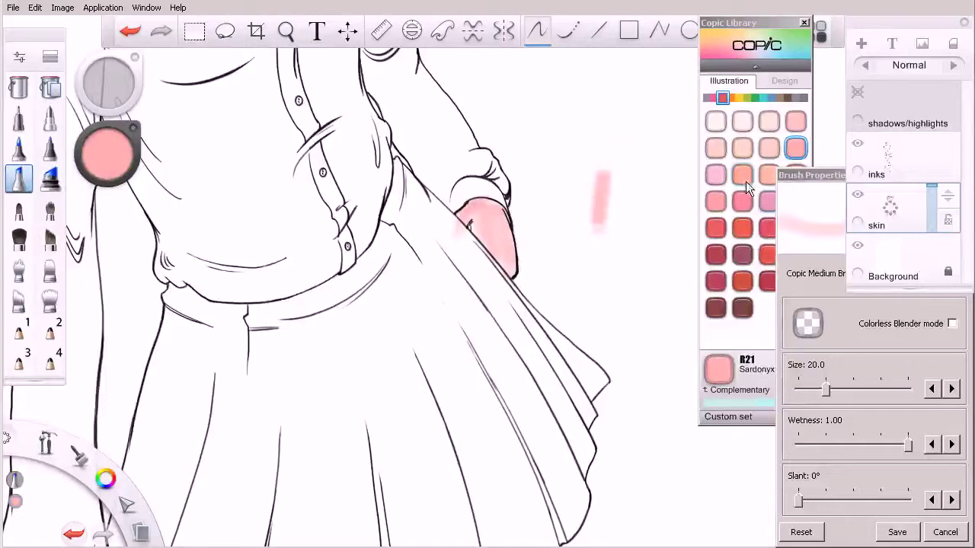
pyautogui.click(716, 256)
pyautogui.click(858, 97)
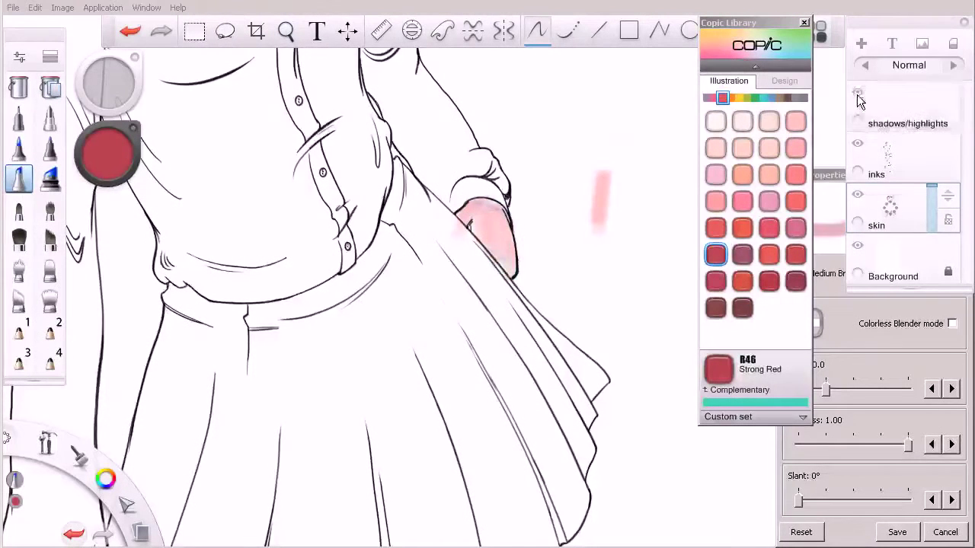
pyautogui.moveTo(495, 264); pyautogui.dragTo(513, 278)
pyautogui.moveTo(510, 223); pyautogui.dragTo(514, 275)
pyautogui.hotkey('ctrl', 'z')
pyautogui.moveTo(514, 222); pyautogui.dragTo(513, 269)
# Layer YR20 over the middle of the hand, then shade along the cuff with R24 Prawn.
pyautogui.click(729, 99)
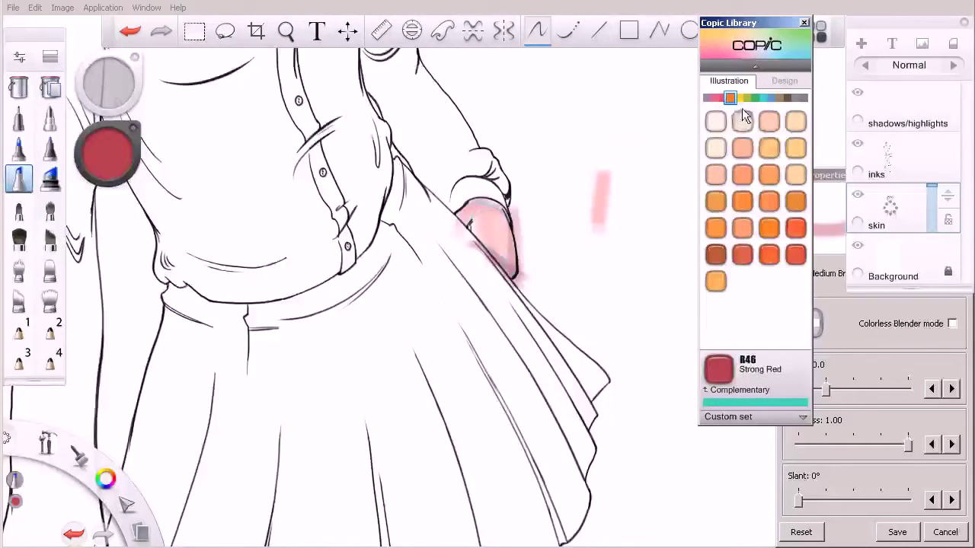
pyautogui.click(792, 124)
pyautogui.moveTo(500, 218)
pyautogui.mouseDown()
pyautogui.moveTo(509, 258)
pyautogui.moveTo(492, 213)
pyautogui.moveTo(483, 219)
pyautogui.moveTo(504, 238)
pyautogui.moveTo(502, 215)
pyautogui.moveTo(501, 236)
pyautogui.moveTo(475, 222)
pyautogui.mouseUp()
pyautogui.click(722, 99)
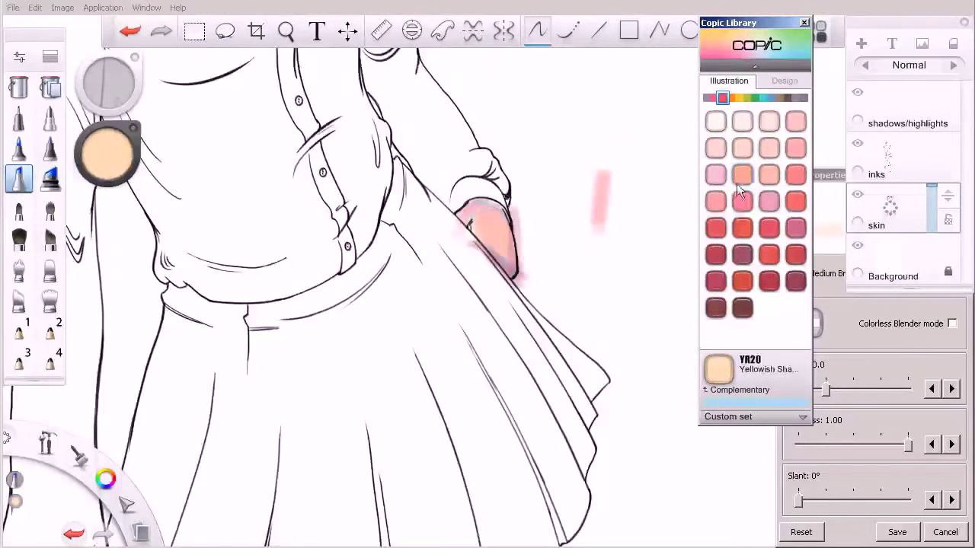
pyautogui.click(716, 229)
pyautogui.moveTo(471, 220)
pyautogui.mouseDown()
pyautogui.moveTo(489, 203)
pyautogui.moveTo(470, 200)
pyautogui.moveTo(507, 215)
pyautogui.moveTo(491, 203)
pyautogui.moveTo(514, 247)
pyautogui.moveTo(531, 222)
pyautogui.moveTo(524, 201)
pyautogui.moveTo(525, 265)
pyautogui.moveTo(519, 222)
pyautogui.mouseUp()
# Hide the shadows/highlights layer and erase the colour spilled outside the outline of the hand on the hip.
pyautogui.press('e')
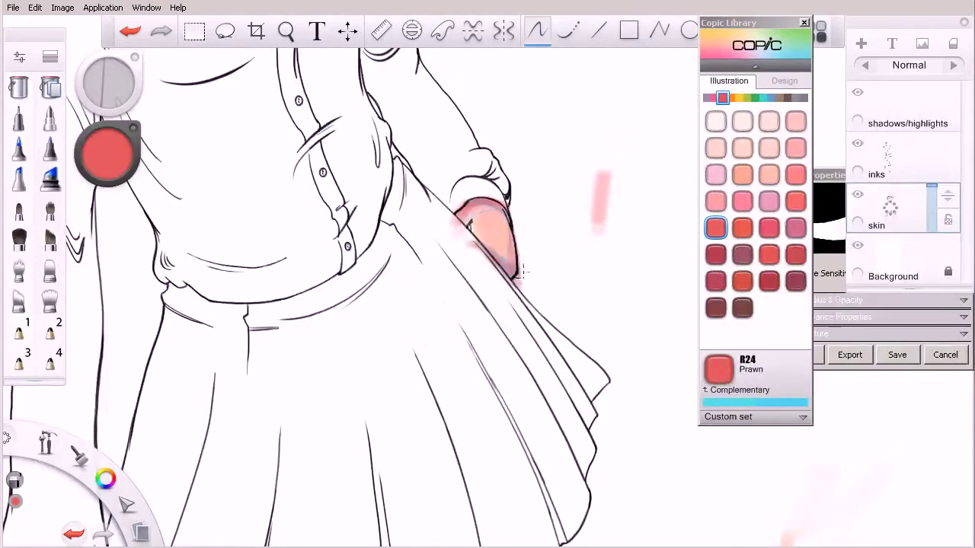
pyautogui.click(857, 92)
pyautogui.moveTo(512, 283); pyautogui.dragTo(462, 238)
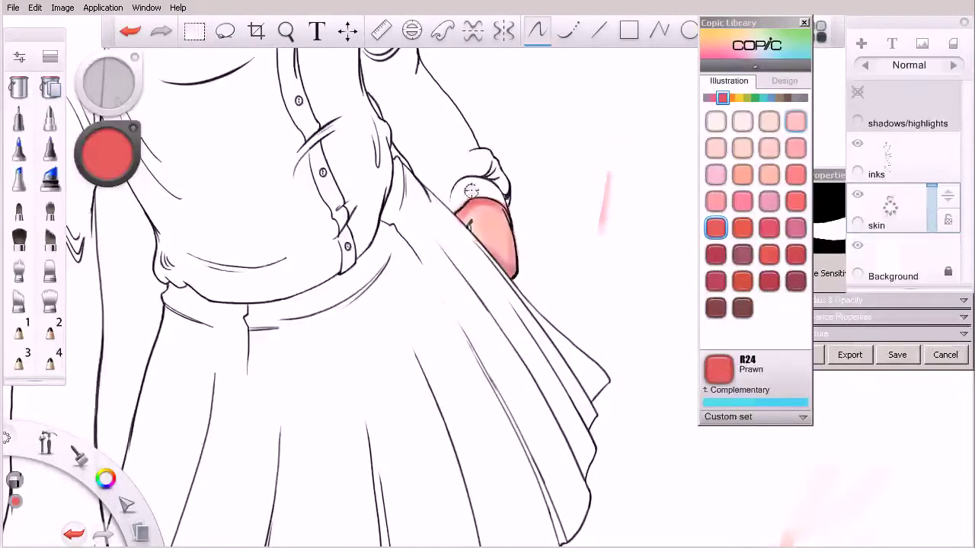
# Darken the shadow under the cuff with the Copic Super Brush Nib, working through deeper reds to R59 Cardinal.
pyautogui.click(20, 150)
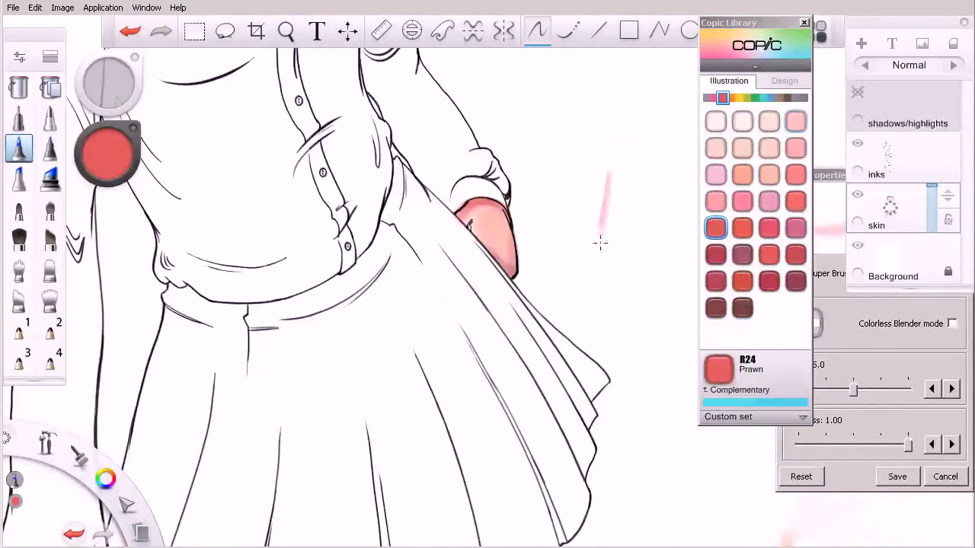
pyautogui.click(843, 322)
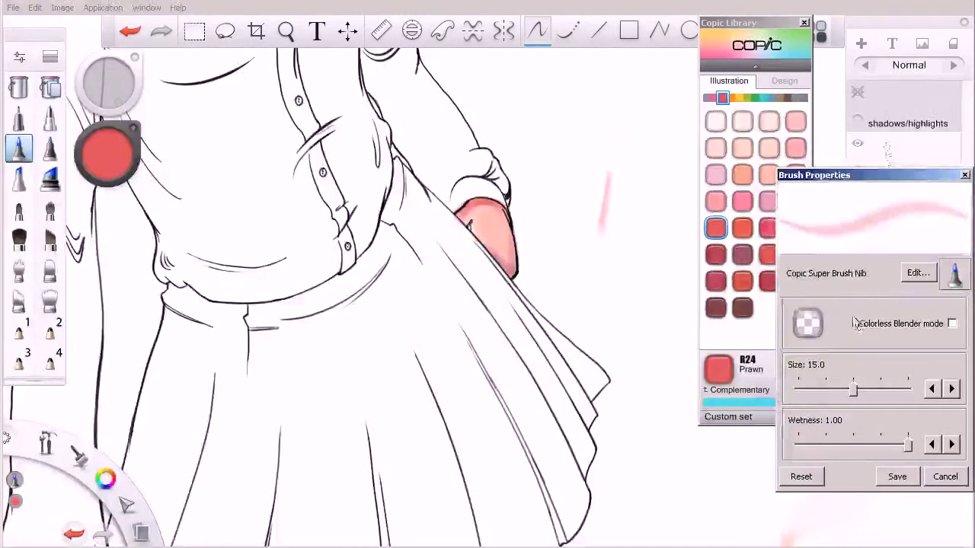
pyautogui.click(715, 255)
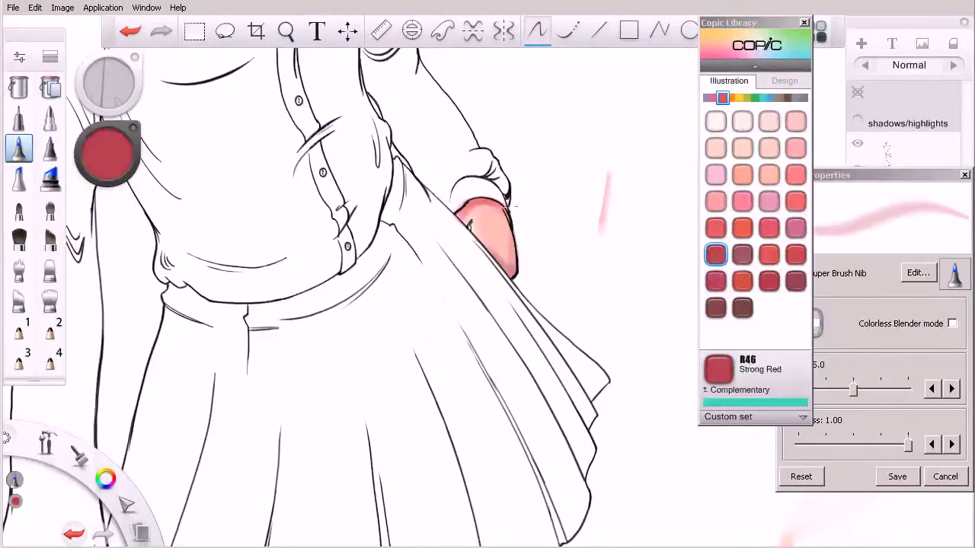
pyautogui.click(715, 282)
pyautogui.moveTo(467, 202); pyautogui.dragTo(478, 203)
pyautogui.click(716, 307)
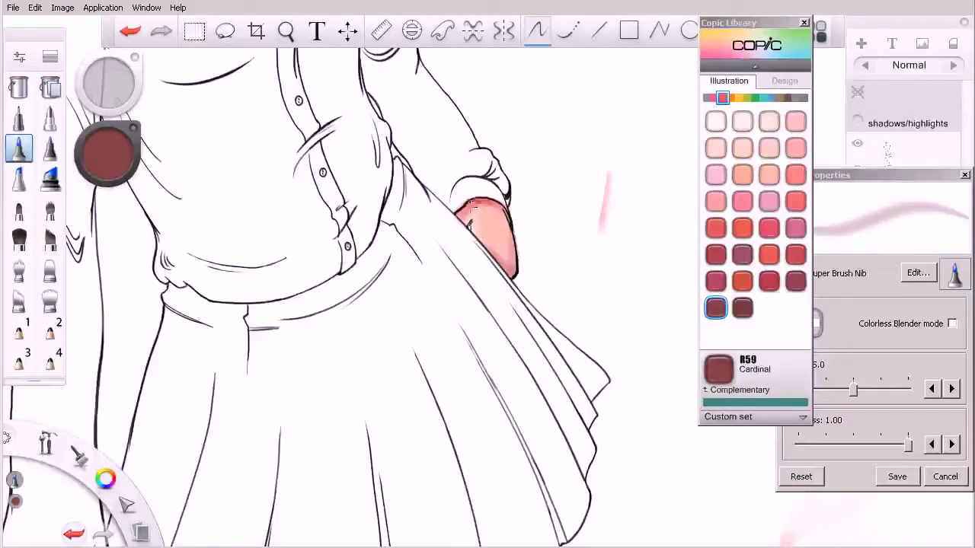
pyautogui.moveTo(467, 200); pyautogui.dragTo(492, 202)
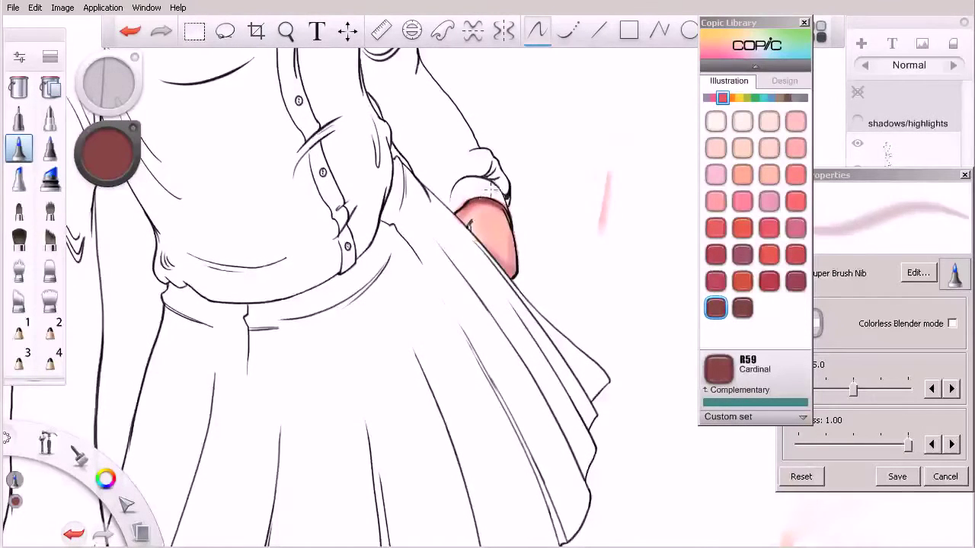
# Choose R22 Light Prawn, set the Super Brush Nib size to 25, and blend the hand's shading in Colorless Blender mode.
pyautogui.click(789, 208)
pyautogui.click(793, 175)
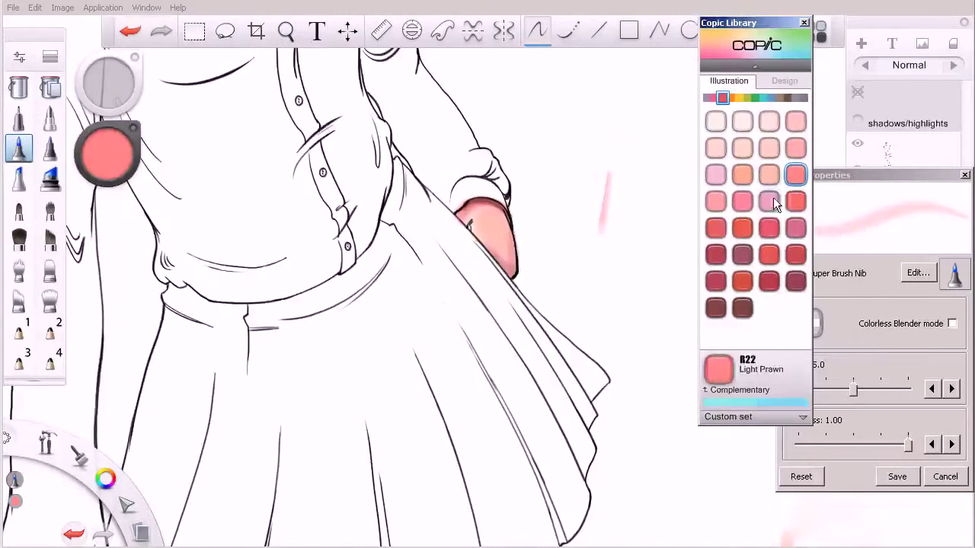
pyautogui.press(']')
pyautogui.press(']')
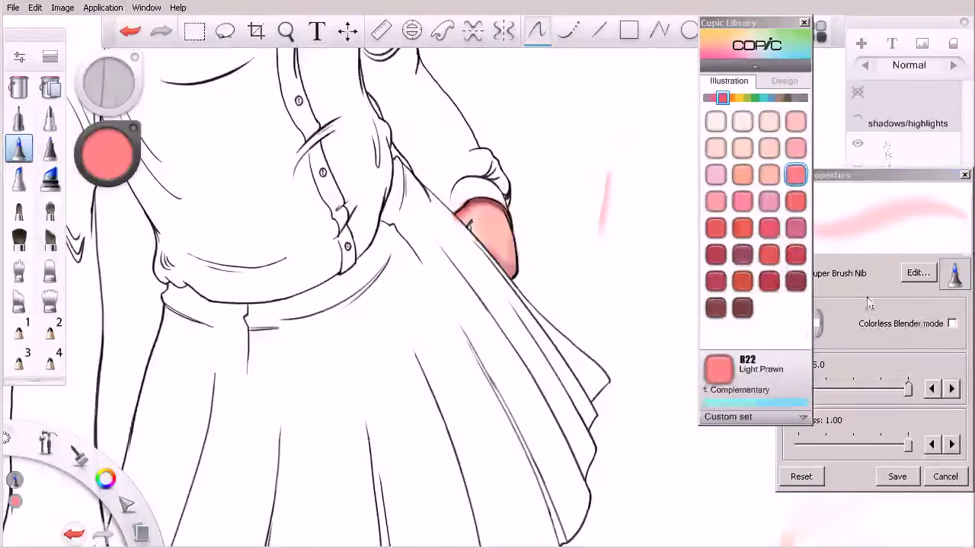
pyautogui.click(860, 324)
pyautogui.moveTo(463, 220); pyautogui.dragTo(473, 210)
pyautogui.moveTo(504, 243)
pyautogui.mouseDown()
pyautogui.moveTo(491, 212)
pyautogui.moveTo(512, 246)
pyautogui.mouseUp()
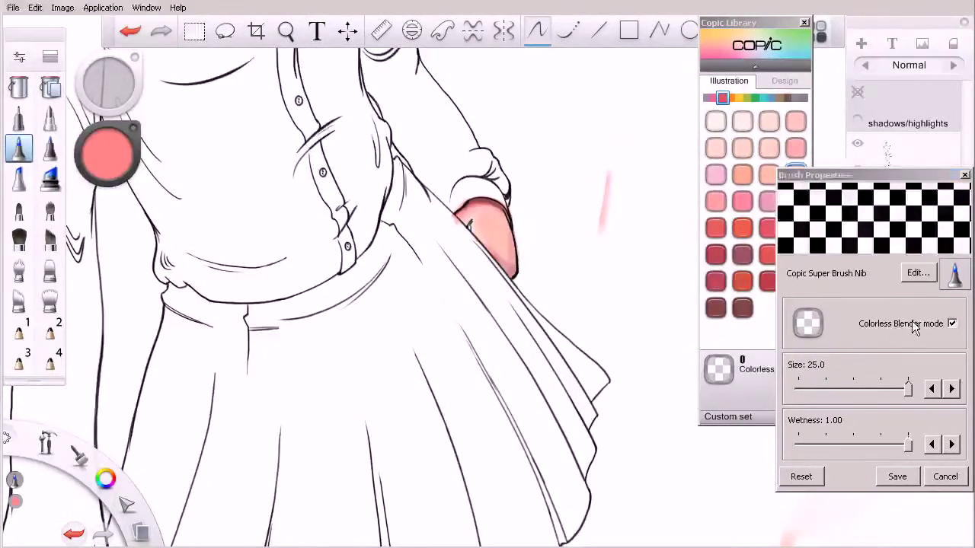
# Darken the hand's lower edge with R59 Cardinal, then layer R22 Light Prawn and blend it using the Copic Medium Broad Nib.
pyautogui.click(716, 309)
pyautogui.moveTo(495, 262); pyautogui.dragTo(496, 259)
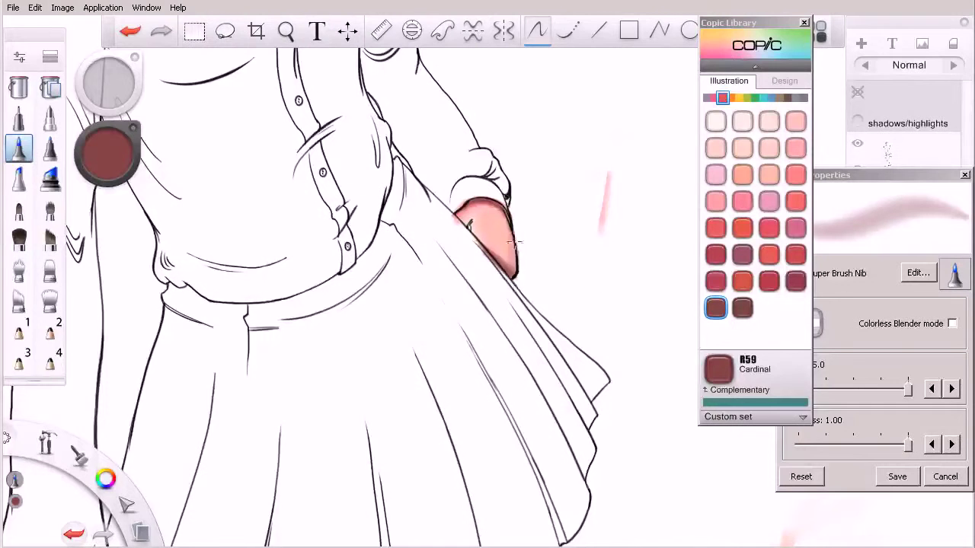
pyautogui.click(794, 176)
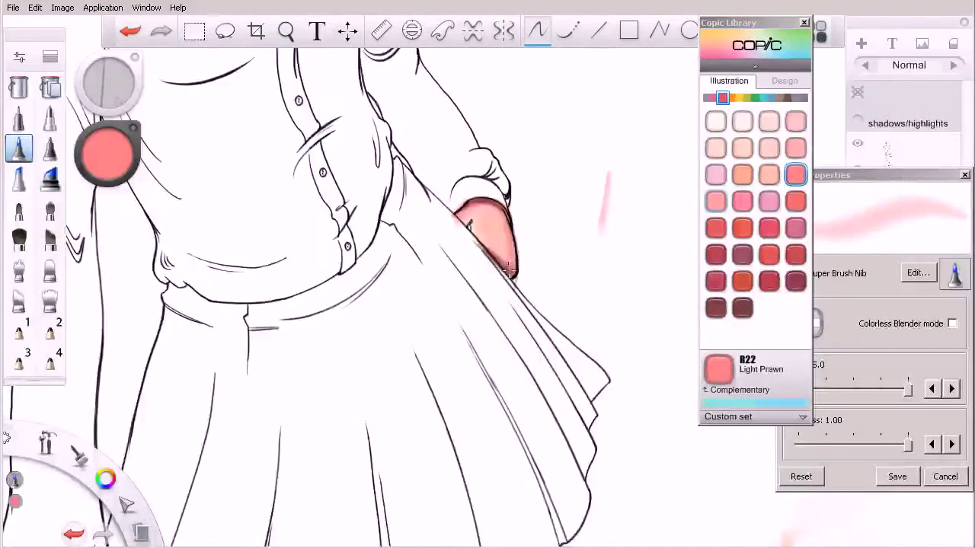
pyautogui.click(19, 179)
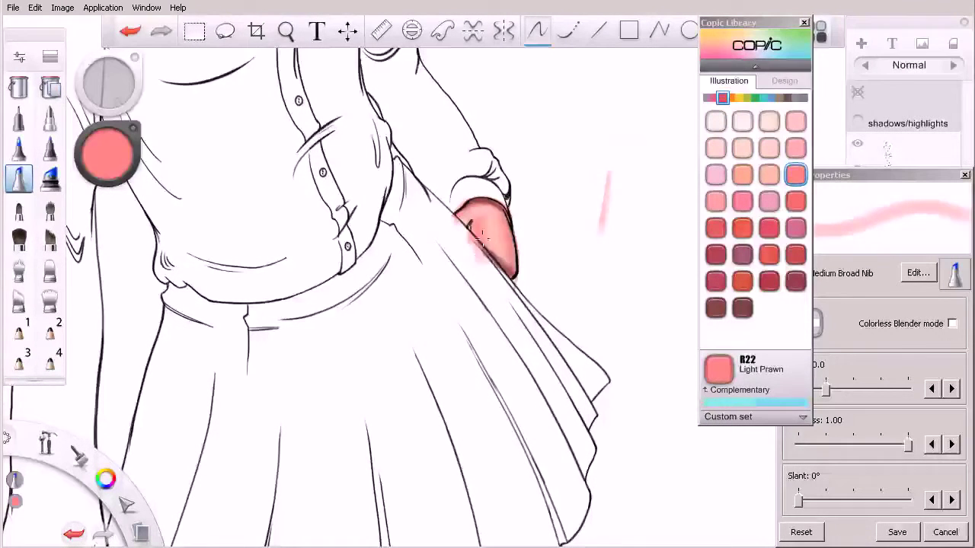
pyautogui.click(816, 323)
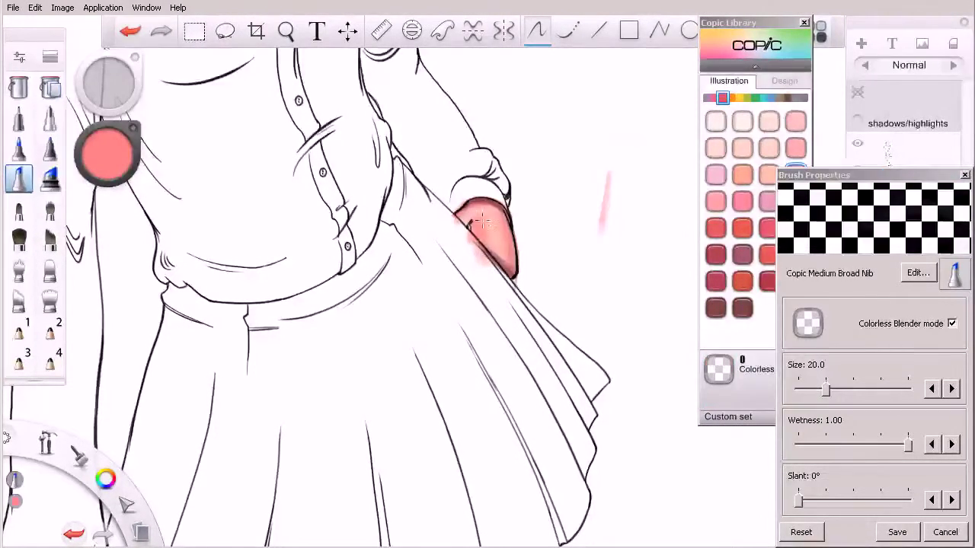
pyautogui.moveTo(503, 239); pyautogui.dragTo(498, 264)
# Turn off Colorless Blender mode and paint a light orange-pink tone over the hand's inner edge near the thumb.
pyautogui.click(742, 175)
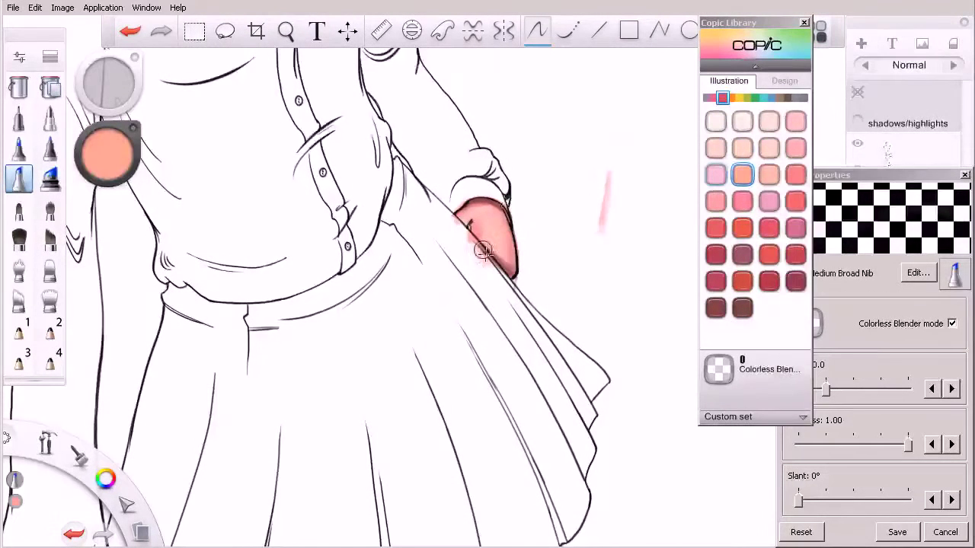
pyautogui.click(896, 325)
pyautogui.moveTo(474, 204); pyautogui.dragTo(449, 226)
# Shade around the thumb crease with R46 Strong Red, checking the shadows/highlights guide.
pyautogui.click(715, 260)
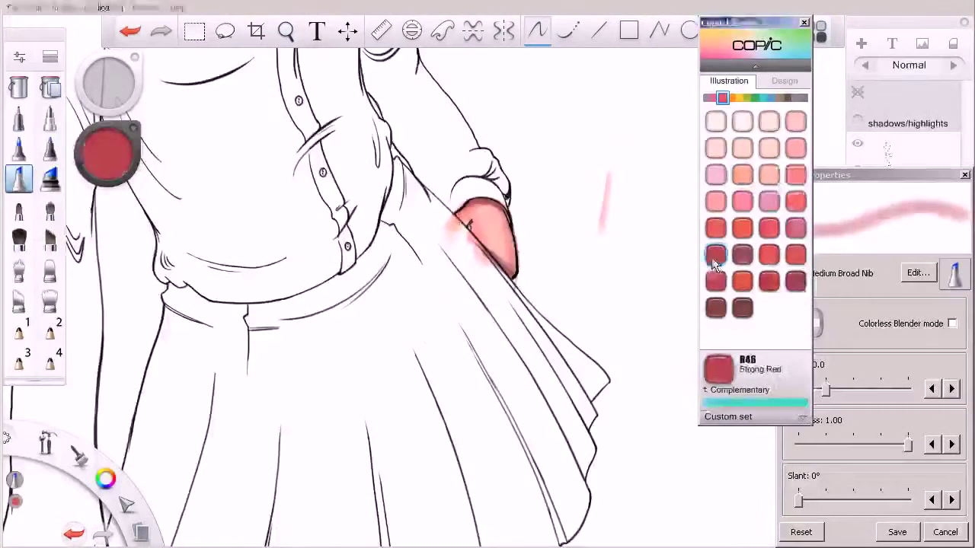
pyautogui.click(856, 93)
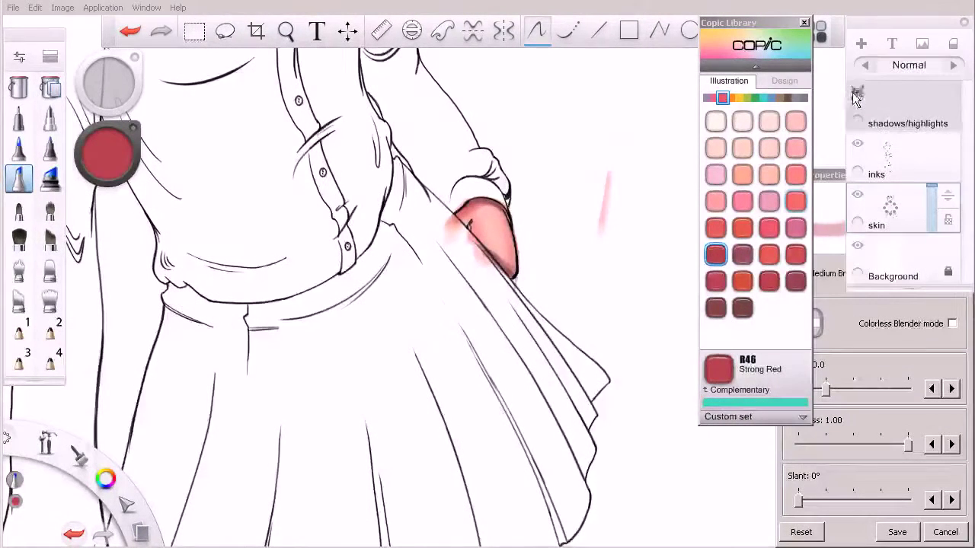
pyautogui.click(856, 93)
pyautogui.moveTo(472, 226)
pyautogui.mouseDown()
pyautogui.moveTo(452, 241)
pyautogui.moveTo(458, 222)
pyautogui.moveTo(468, 226)
pyautogui.moveTo(469, 257)
pyautogui.mouseUp()
pyautogui.moveTo(470, 222); pyautogui.dragTo(459, 239)
# Choose the Pressure Sensitive Eraser from the brush library and erase the colour spilled onto the skirt beside the hand.
pyautogui.click(19, 149)
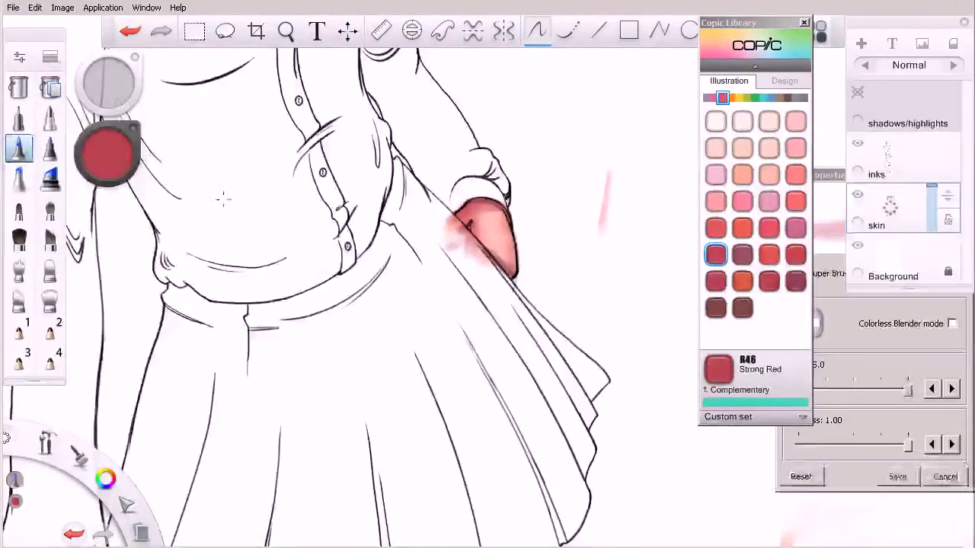
pyautogui.click(50, 56)
pyautogui.click(126, 269)
pyautogui.moveTo(468, 257)
pyautogui.mouseDown()
pyautogui.moveTo(447, 229)
pyautogui.moveTo(486, 282)
pyautogui.moveTo(444, 220)
pyautogui.moveTo(482, 261)
pyautogui.mouseUp()
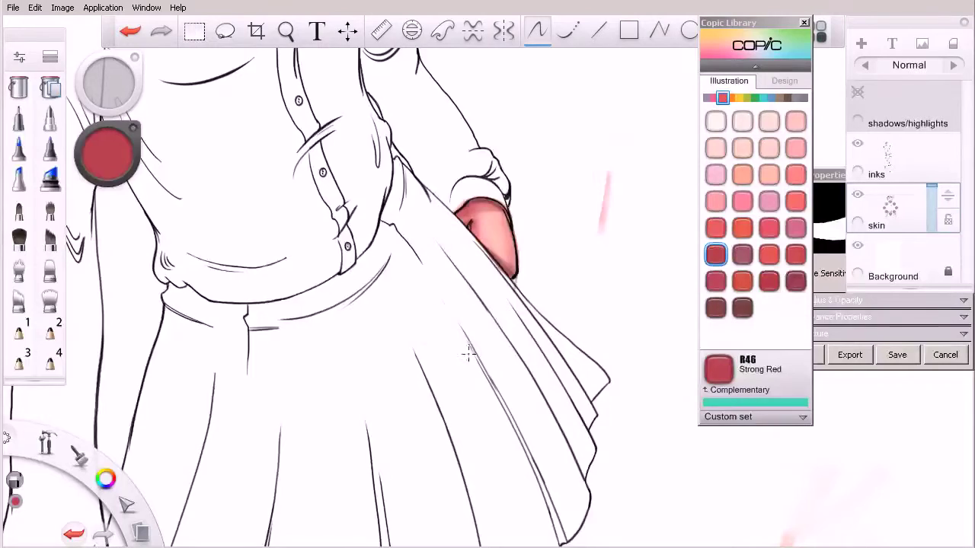
pyautogui.press('space')
pyautogui.moveTo(450, 331)
pyautogui.mouseDown()
pyautogui.moveTo(414, 387)
pyautogui.moveTo(341, 418)
pyautogui.moveTo(396, 400)
pyautogui.mouseUp()
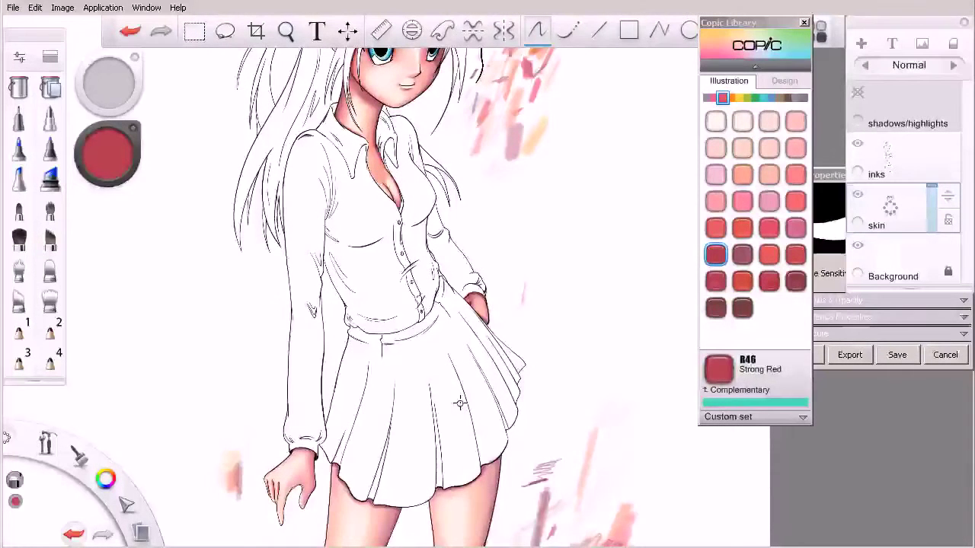
pyautogui.press('space')
pyautogui.moveTo(450, 252)
pyautogui.mouseDown()
pyautogui.moveTo(447, 295)
pyautogui.moveTo(463, 327)
pyautogui.moveTo(453, 354)
pyautogui.moveTo(452, 307)
pyautogui.moveTo(439, 295)
pyautogui.moveTo(440, 320)
pyautogui.mouseUp()
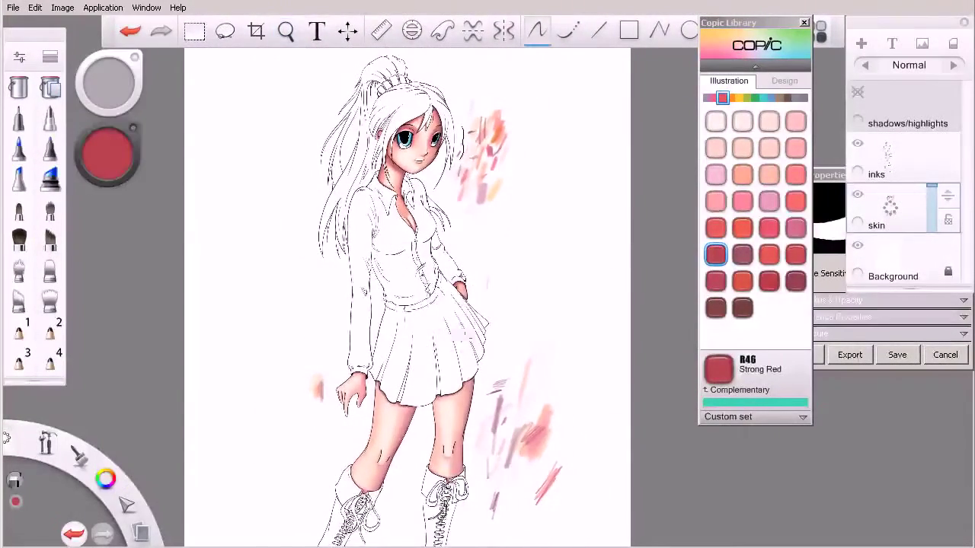